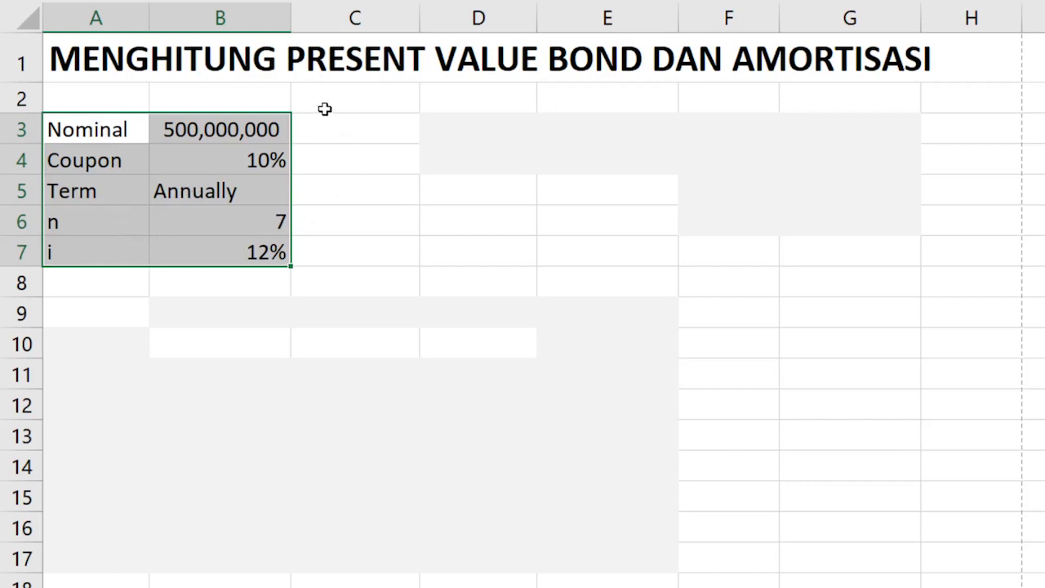
Step: Label cell D3 as Principle and cell D4 as Interest
{"action": "left_click", "coordinate": [463, 129]}
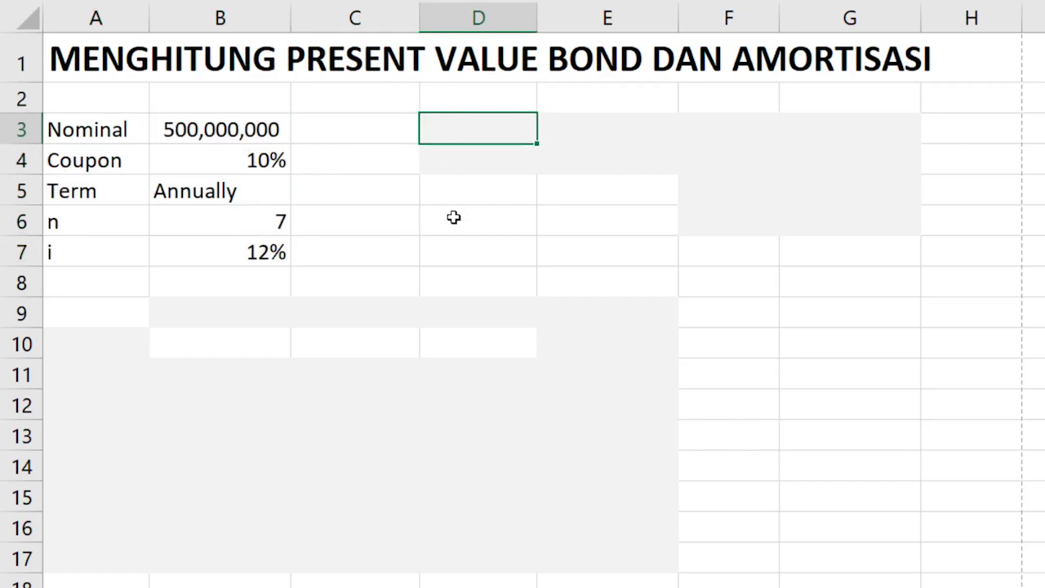
{"action": "type", "text": "pRINCIPLE"}
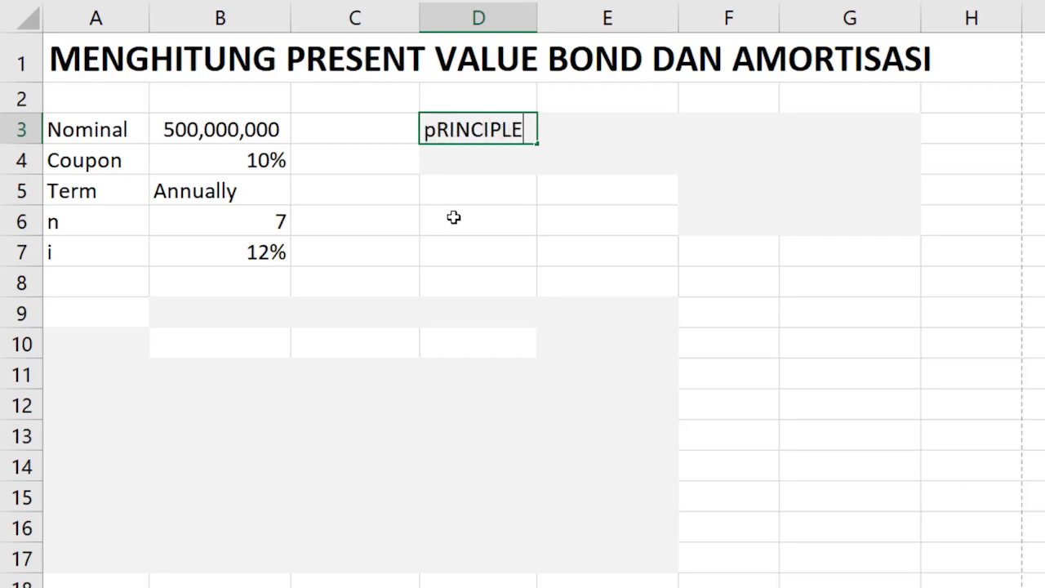
{"action": "key", "text": "Return"}
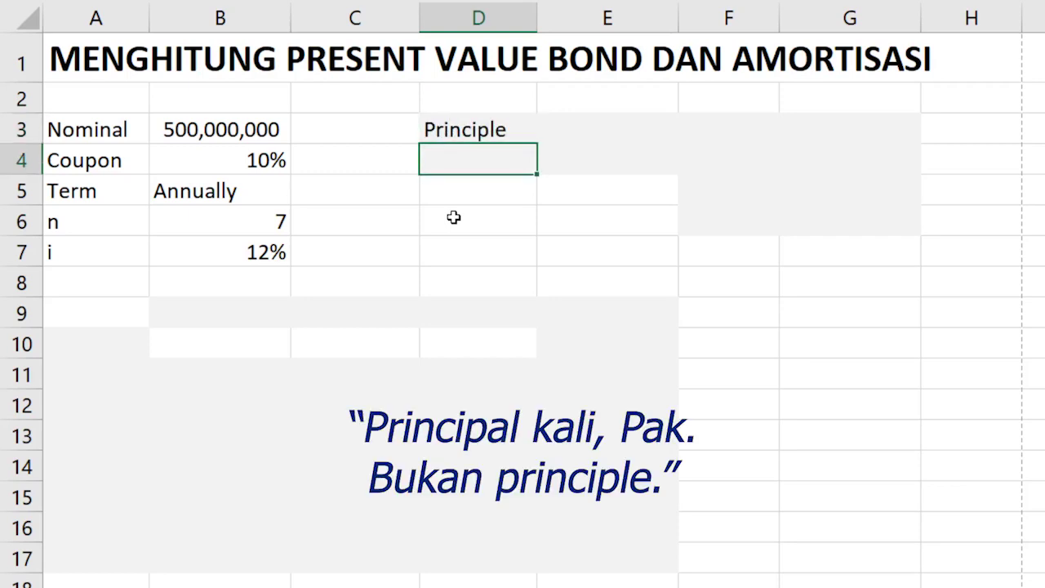
{"action": "type", "text": "iNTEREST"}
{"action": "key", "text": "Tab"}
Step: Enter PV beside Principle in E3 and PVA beside Interest in E4 as factor placeholders
{"action": "key", "text": "Up"}
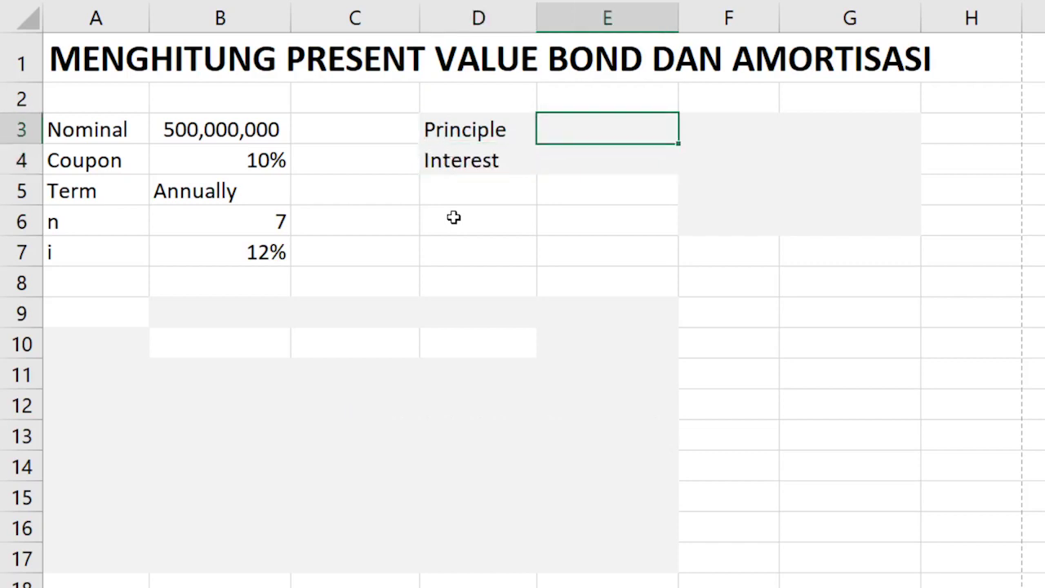
{"action": "type", "text": "PV"}
{"action": "key", "text": "Return"}
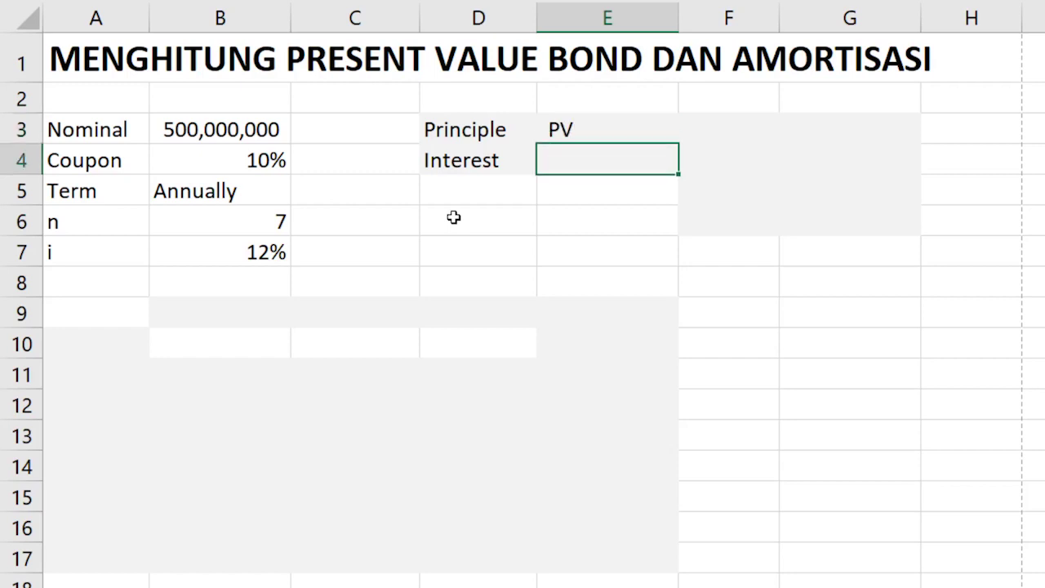
{"action": "type", "text": "PVA"}
{"action": "key", "text": "Up"}
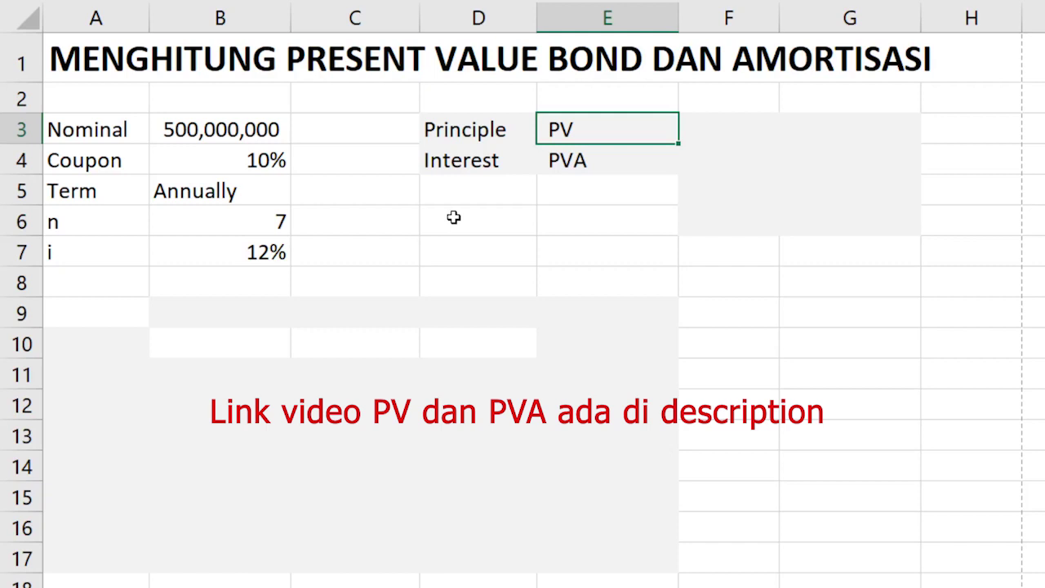
{"action": "key", "text": "Down"}
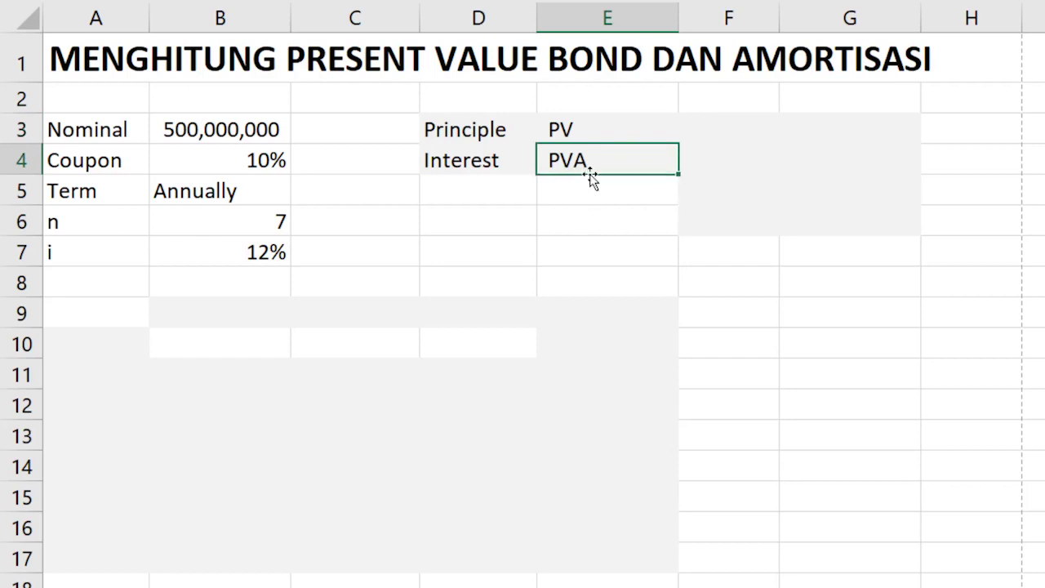
{"action": "left_click", "coordinate": [613, 125]}
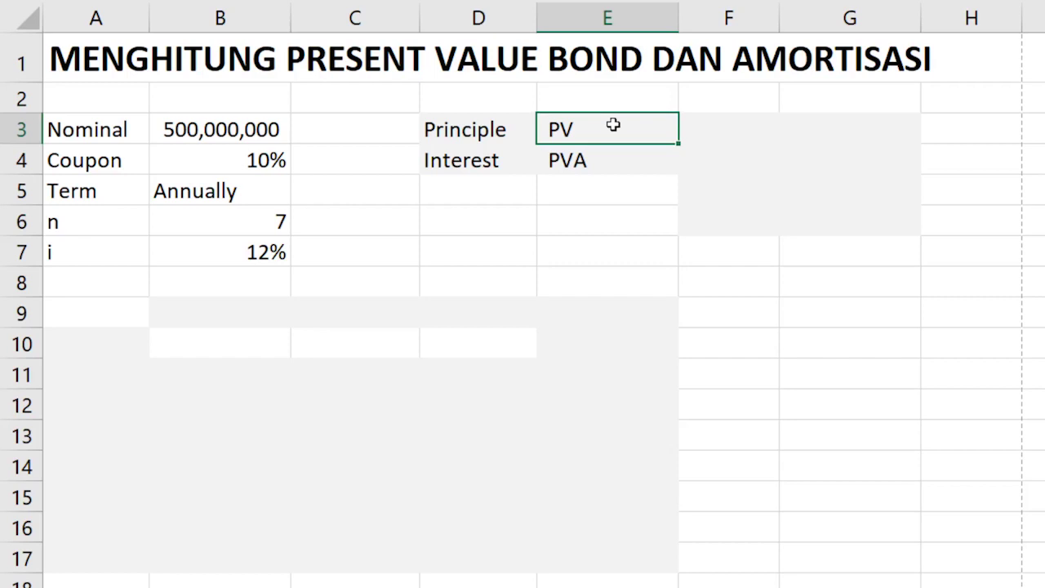
{"action": "type", "text": "="}
{"action": "key", "text": "BackSpace"}
{"action": "key", "text": "Escape"}
Step: Calculate the principal's present value factor in E3 with the formula =1/(1+B7)^B6
{"action": "type", "text": "=1/(1+i)^n"}
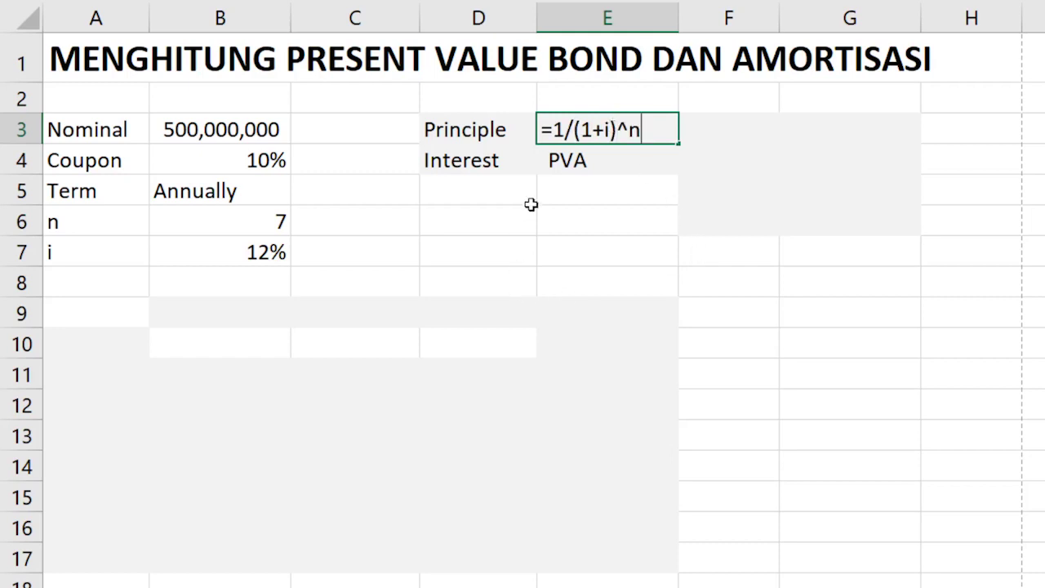
{"action": "key", "text": "Left"}
{"action": "key", "text": "Left"}
{"action": "key", "text": "Left"}
{"action": "key", "text": "BackSpace"}
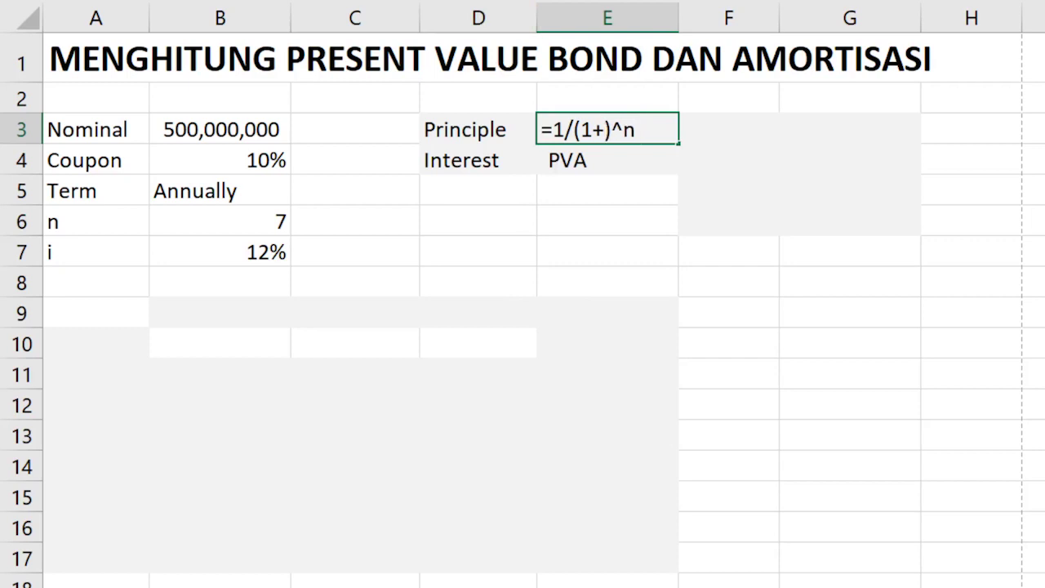
{"action": "left_click", "coordinate": [268, 250]}
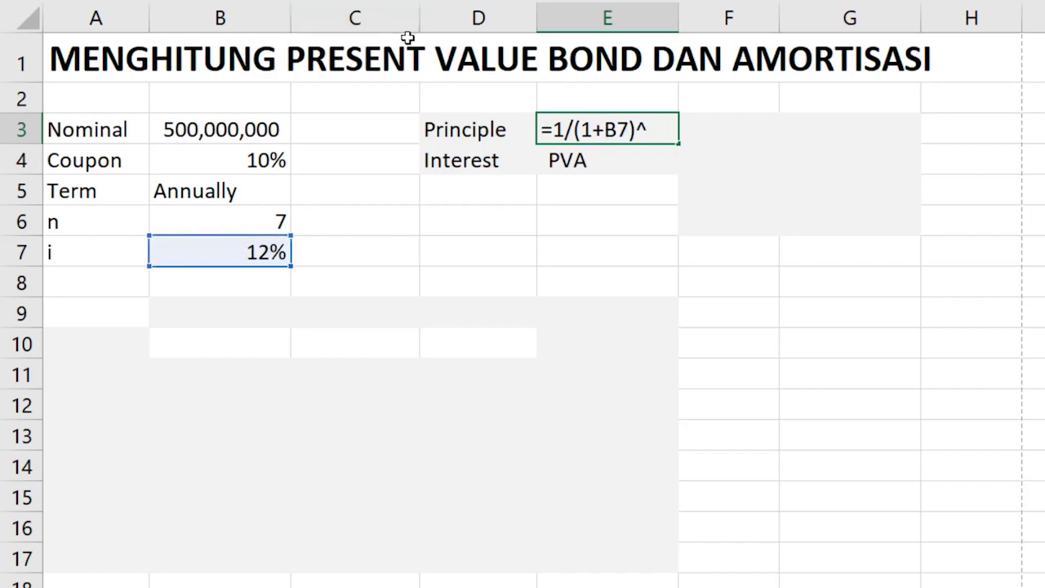
{"action": "left_click", "coordinate": [276, 218]}
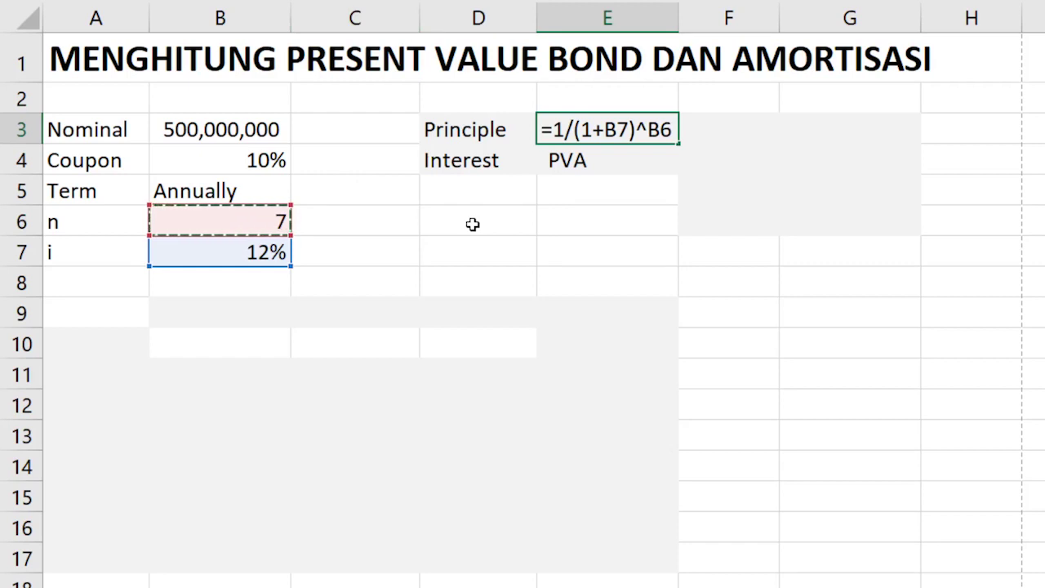
{"action": "key", "text": "Return"}
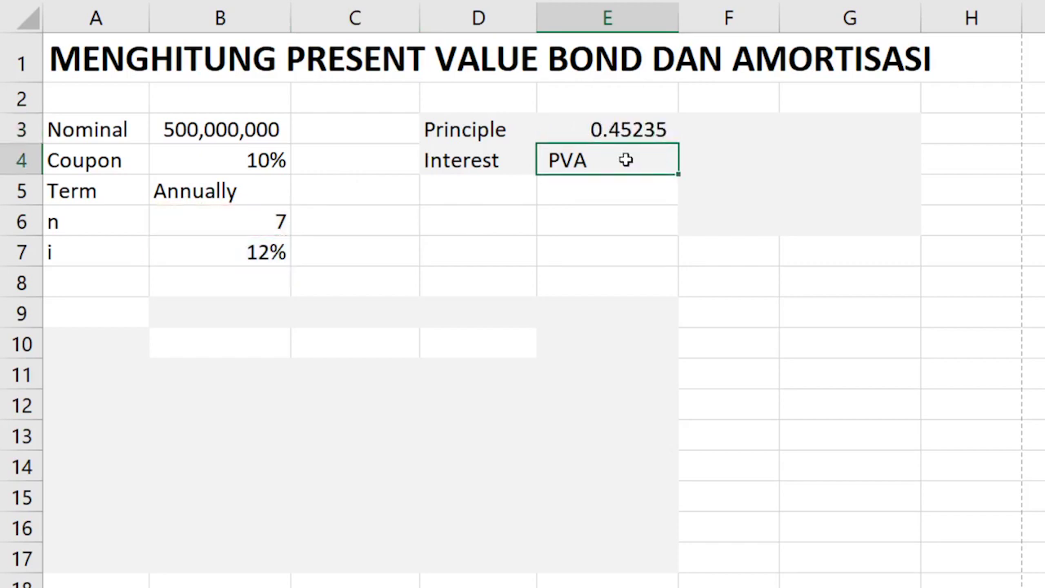
Step: Calculate the interest's annuity present value factor in E4 with the formula =(1-E3)/B7
{"action": "type", "text": "=(1-P"}
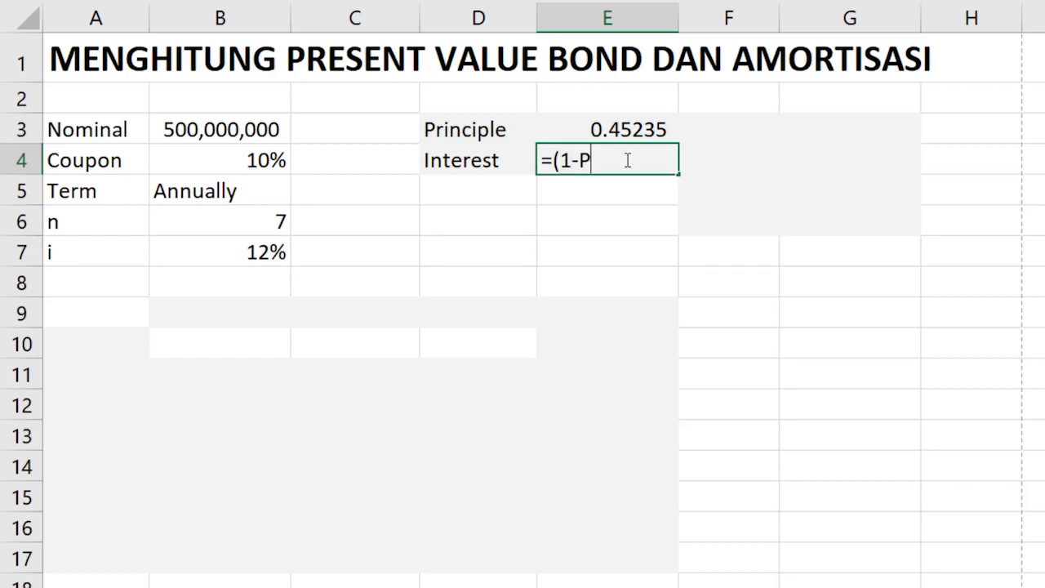
{"action": "type", "text": "V)/i"}
{"action": "left_click", "coordinate": [604, 160]}
{"action": "key", "text": "BackSpace"}
{"action": "key", "text": "BackSpace"}
{"action": "left_click", "coordinate": [632, 135]}
{"action": "left_click", "coordinate": [653, 160]}
{"action": "key", "text": "BackSpace"}
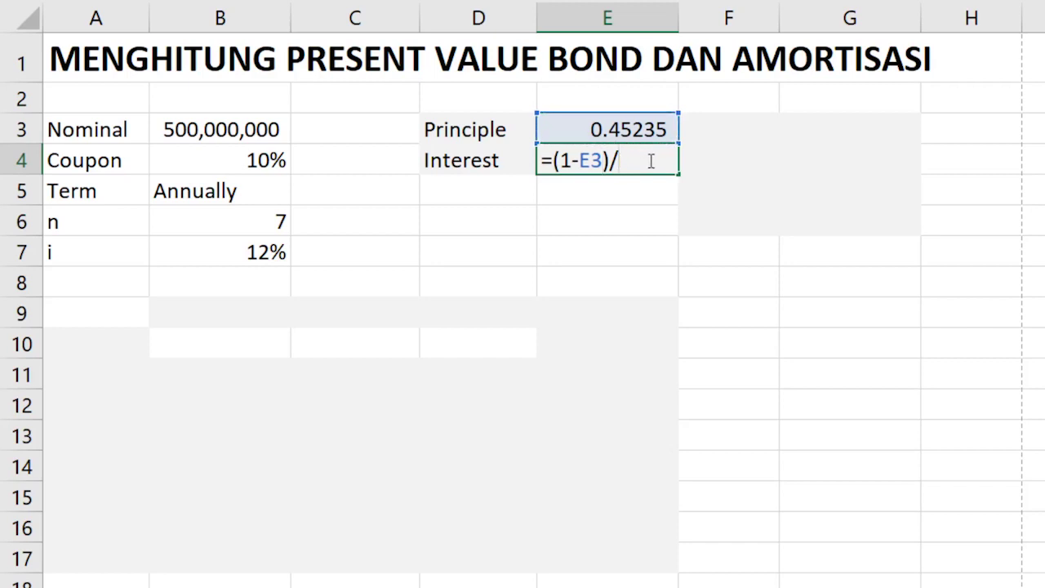
{"action": "left_click", "coordinate": [270, 249]}
{"action": "key", "text": "Return"}
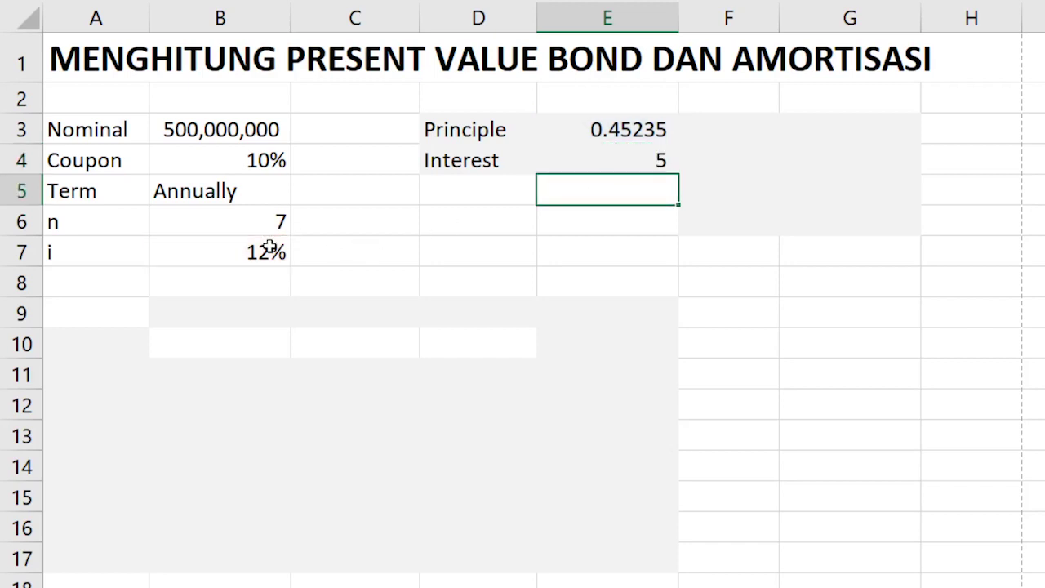
Step: Link the nominal amount from B3 into cell F3 of the Principle row
{"action": "left_click", "coordinate": [760, 130]}
{"action": "type", "text": "="}
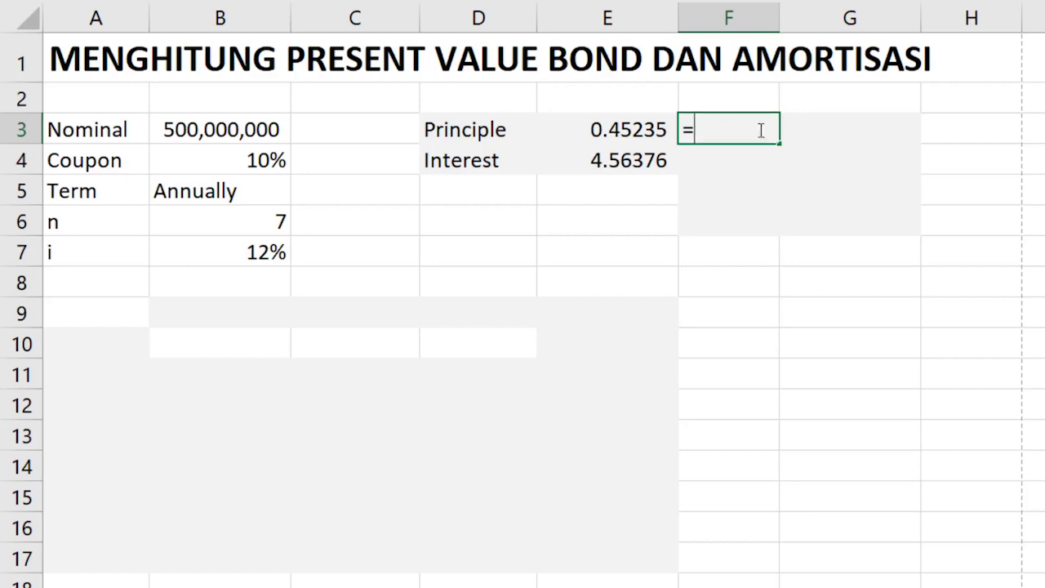
{"action": "key", "text": "Left"}
{"action": "key", "text": "Left"}
{"action": "key", "text": "Left"}
{"action": "key", "text": "Left"}
{"action": "key", "text": "Return"}
Step: Calculate the annual coupon interest in F4 with the formula =B4*B3
{"action": "type", "text": "="}
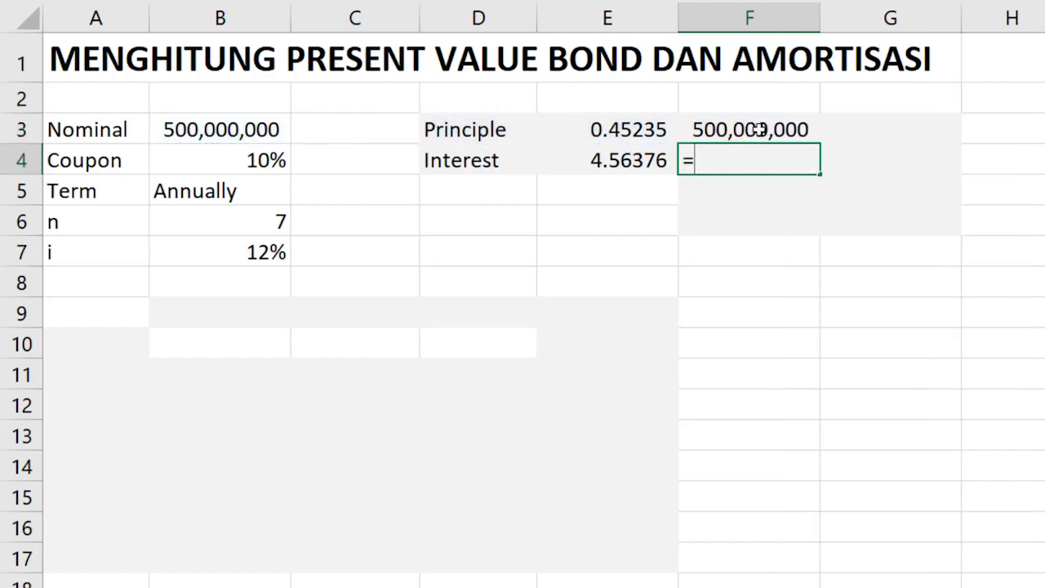
{"action": "key", "text": "Left"}
{"action": "key", "text": "Left"}
{"action": "key", "text": "Left"}
{"action": "key", "text": "Left"}
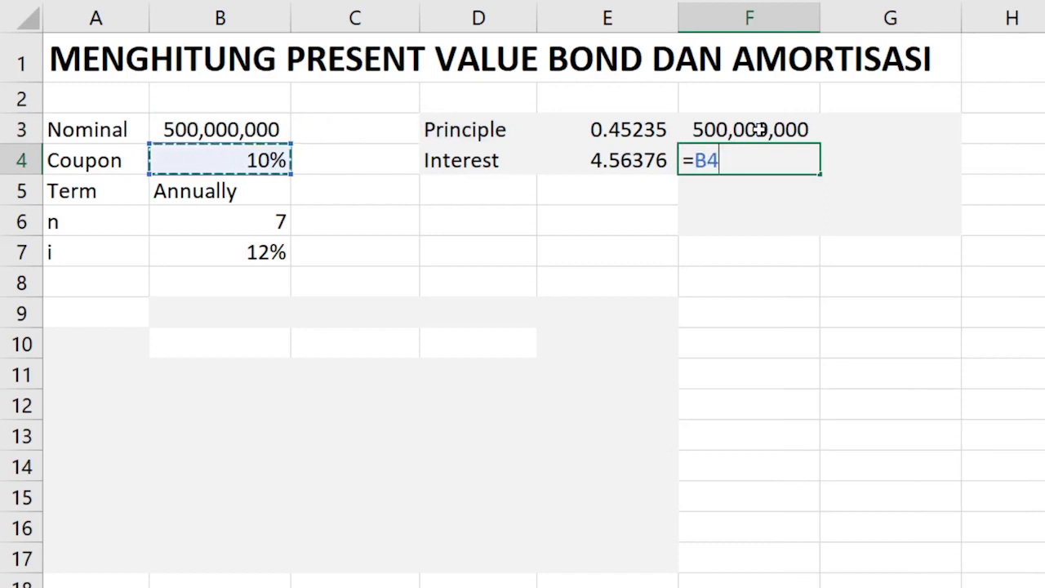
{"action": "type", "text": "*"}
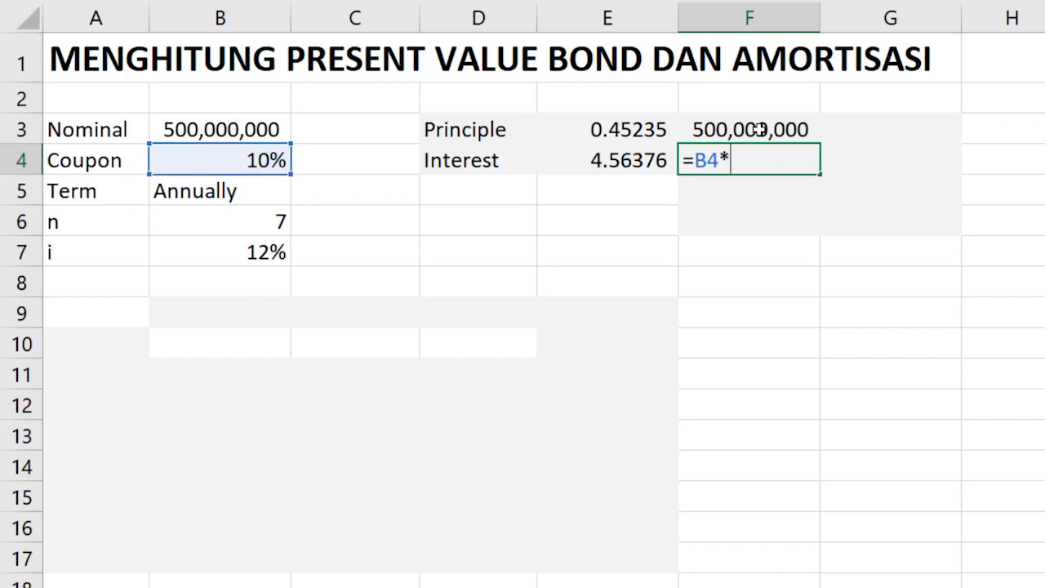
{"action": "left_click", "coordinate": [224, 129]}
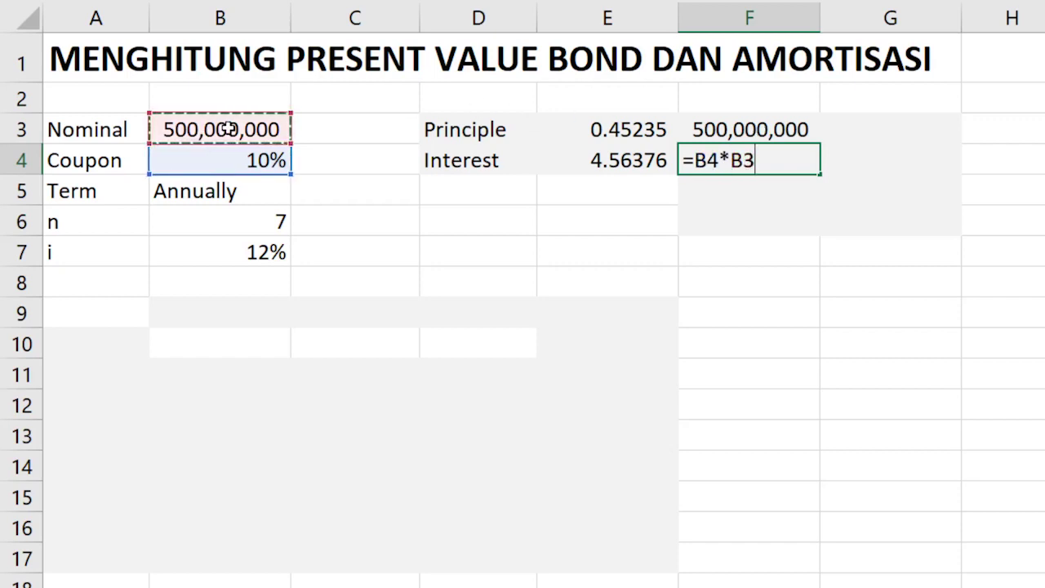
{"action": "key", "text": "Return"}
{"action": "key", "text": "Up"}
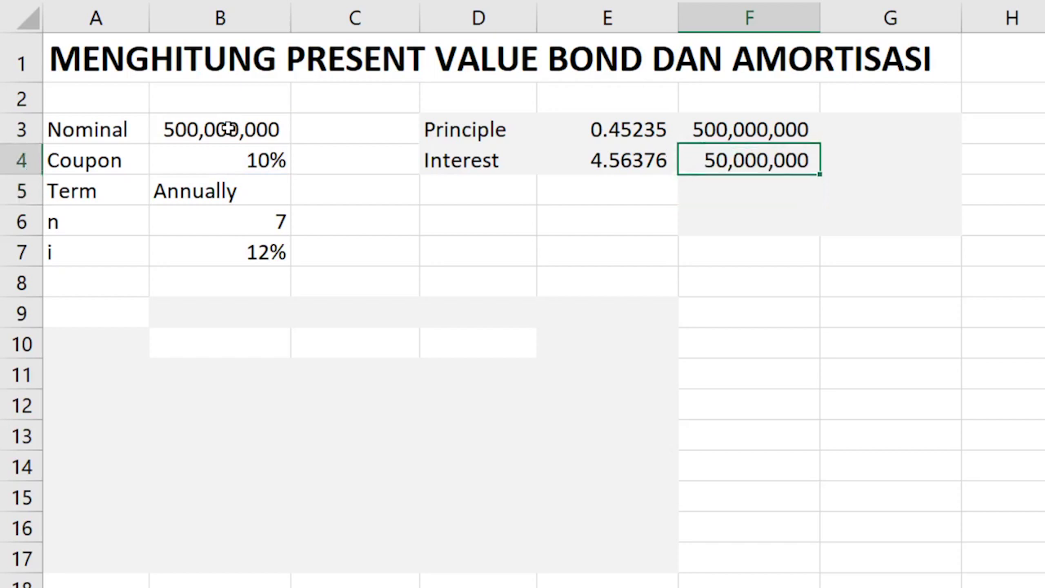
Step: Calculate the present value of the principal in G3 by multiplying E3 by F3
{"action": "key", "text": "Left"}
{"action": "key", "text": "Right"}
{"action": "key", "text": "Right"}
{"action": "key", "text": "Up"}
{"action": "type", "text": "="}
{"action": "key", "text": "Down"}
{"action": "key", "text": "Down"}
{"action": "key", "text": "Up"}
{"action": "key", "text": "Up"}
{"action": "key", "text": "Left"}
{"action": "key", "text": "Left"}
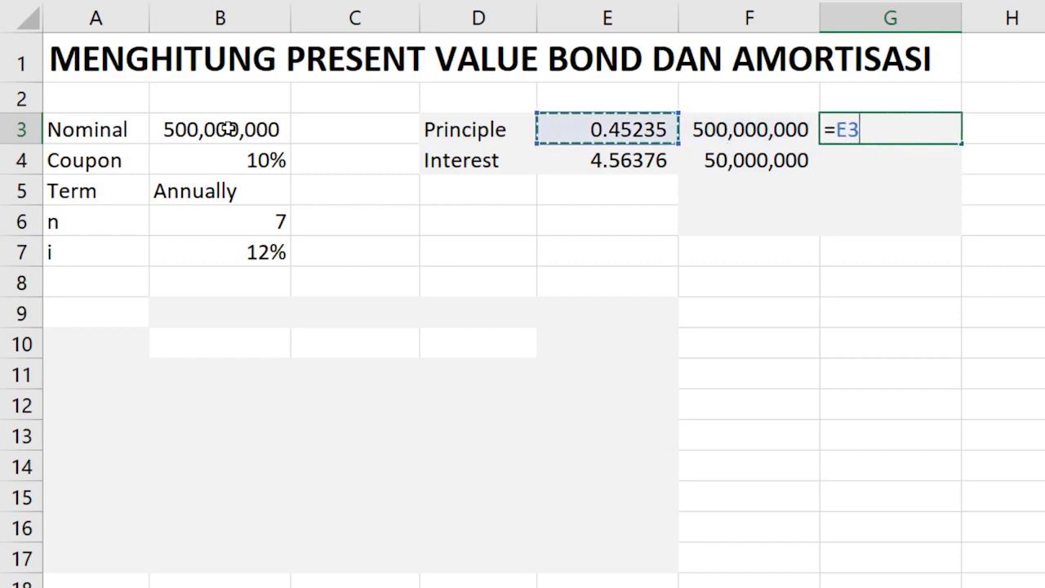
{"action": "type", "text": "*"}
{"action": "key", "text": "Right"}
{"action": "key", "text": "Return"}
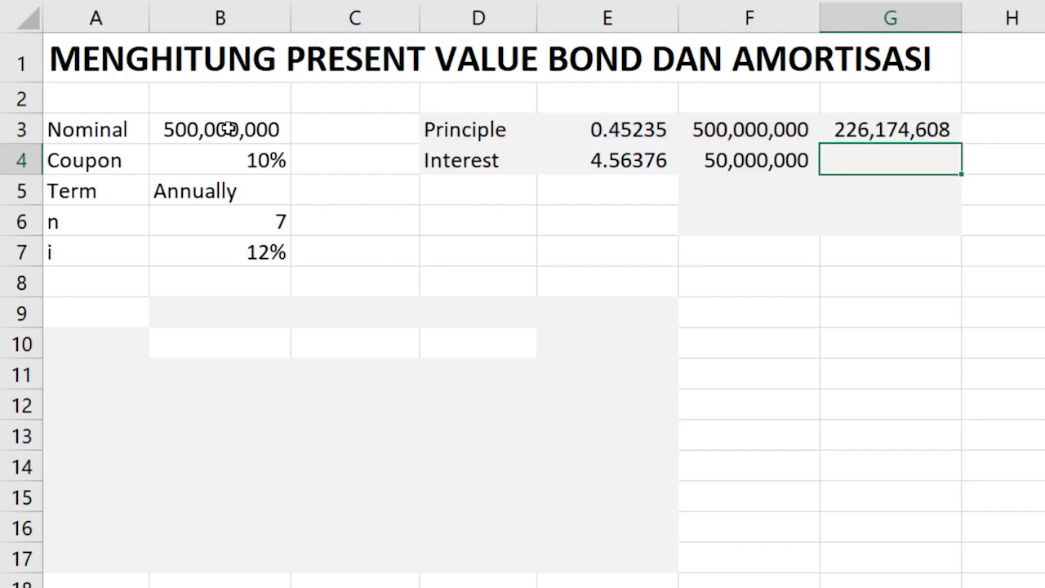
Step: Calculate the present value of the interest in G4 with the formula =E4*F4
{"action": "type", "text": "="}
{"action": "key", "text": "Left"}
{"action": "key", "text": "Left"}
{"action": "type", "text": "*"}
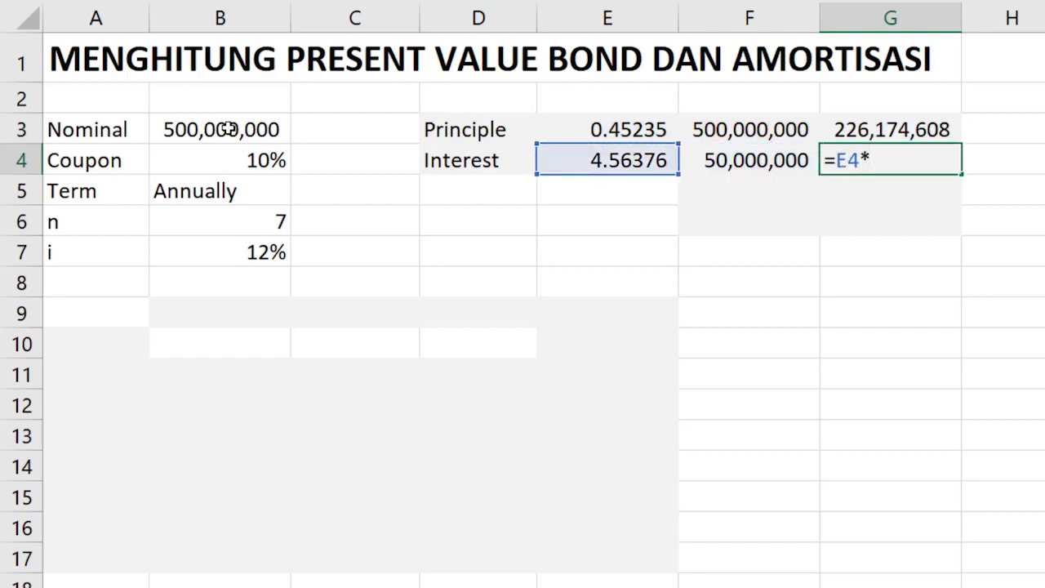
{"action": "key", "text": "Left"}
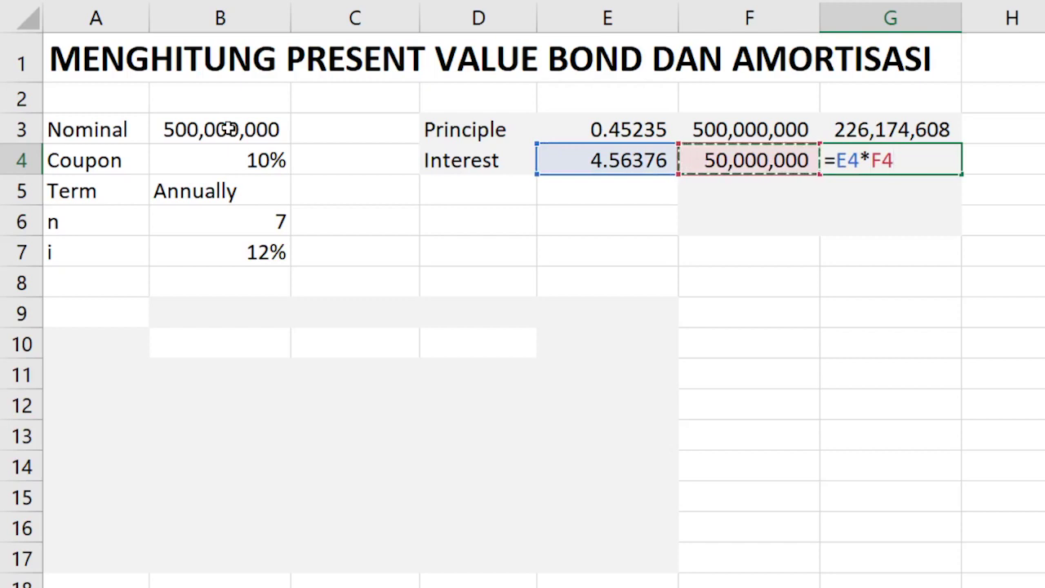
{"action": "key", "text": "Return"}
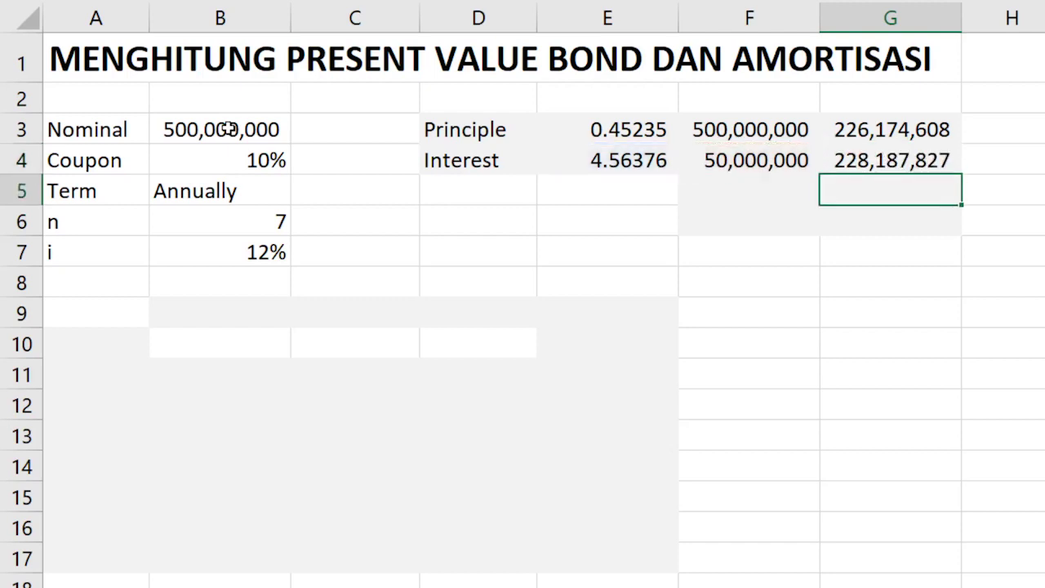
Step: Label F5 as PV Bond and total G3:G4 in G5 with a SUM formula
{"action": "key", "text": "Left"}
{"action": "type", "text": "P"}
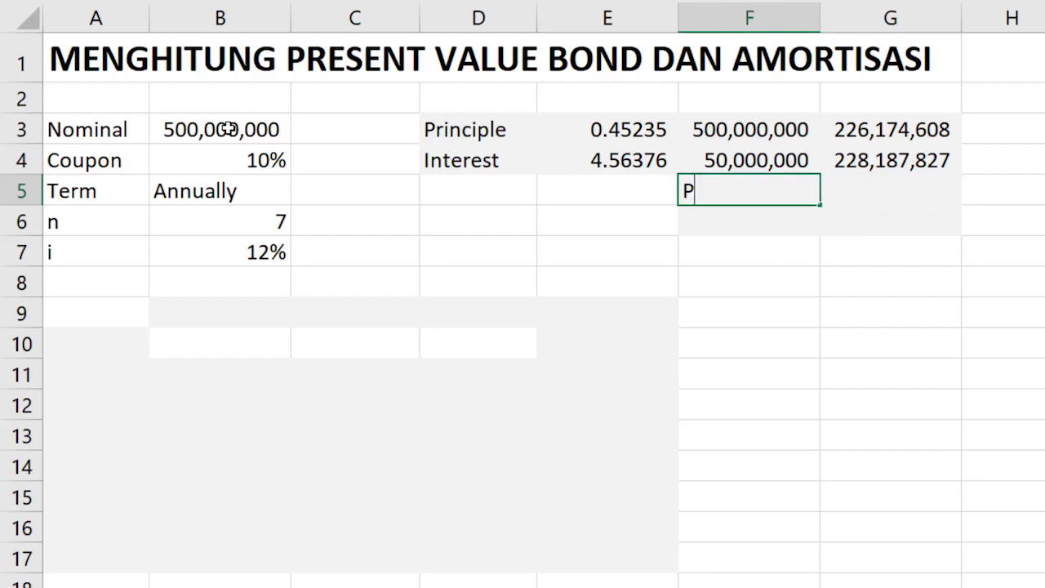
{"action": "type", "text": "V Bond"}
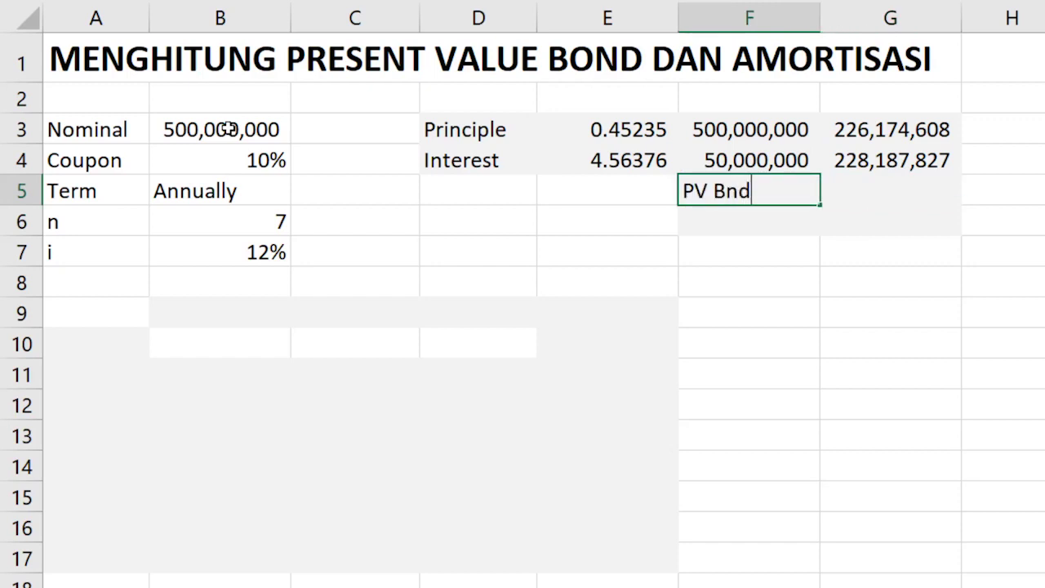
{"action": "key", "text": "Tab"}
{"action": "type", "text": "=sum("}
{"action": "key", "text": "Up"}
{"action": "key", "text": "shift+Up"}
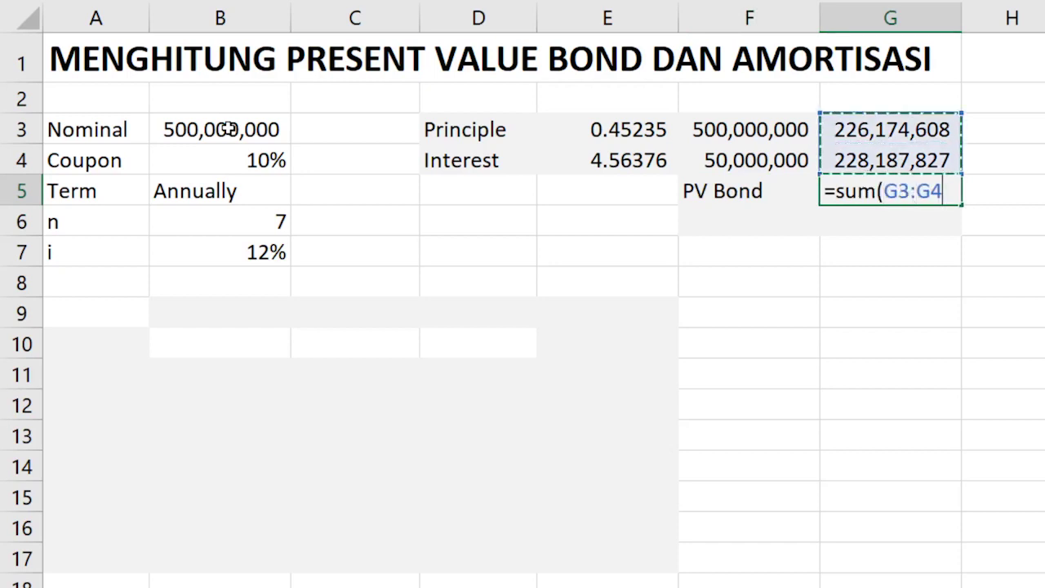
{"action": "key", "text": "Return"}
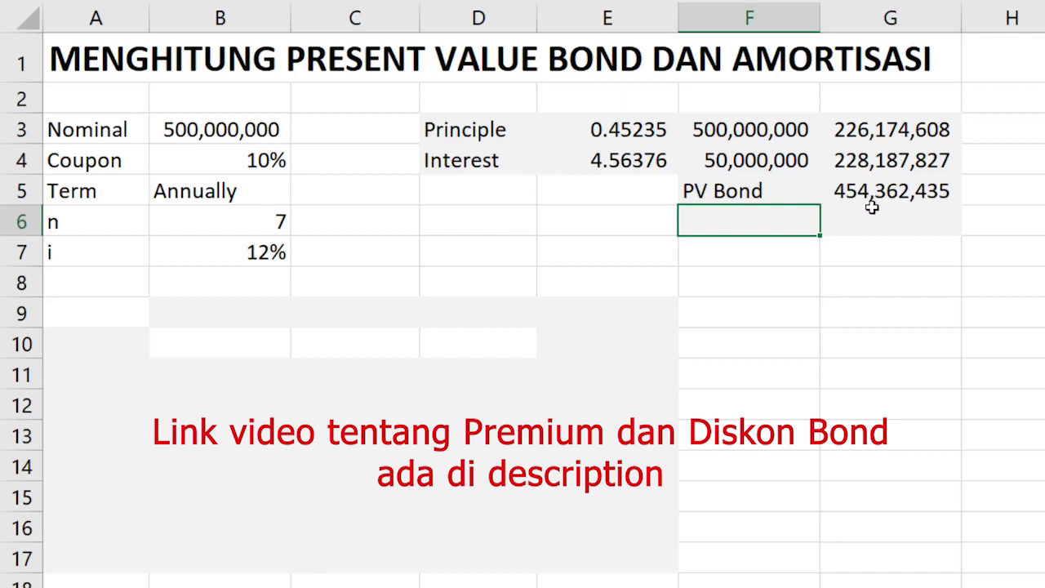
{"action": "left_click", "coordinate": [873, 203]}
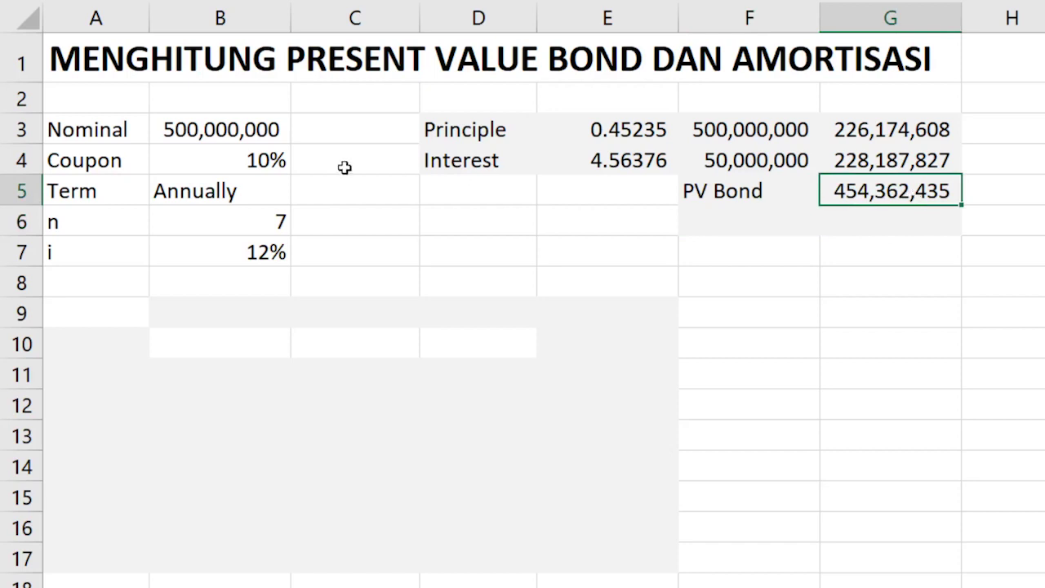
{"action": "left_click", "coordinate": [199, 130]}
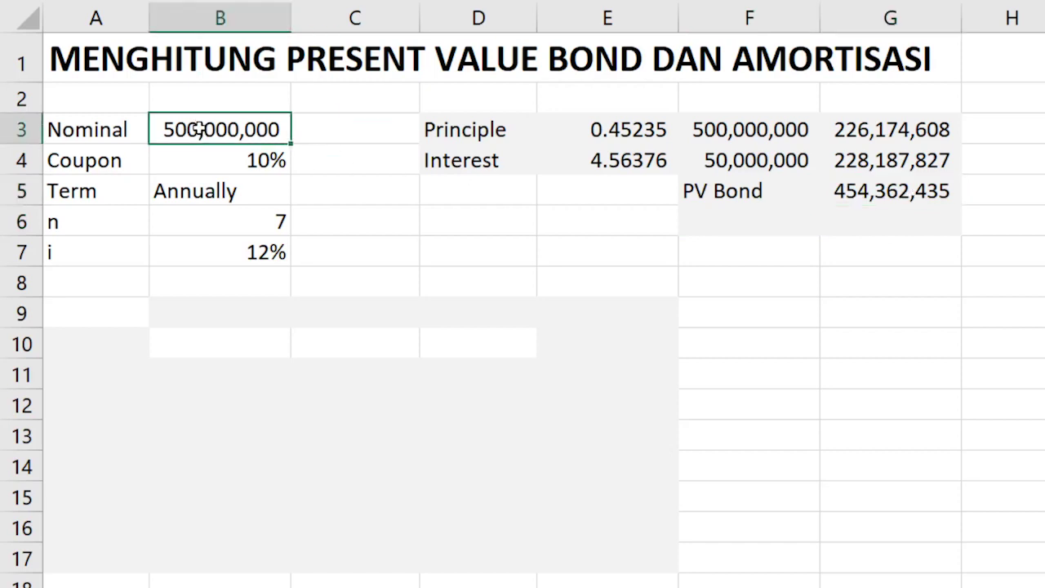
{"action": "left_click", "coordinate": [879, 191]}
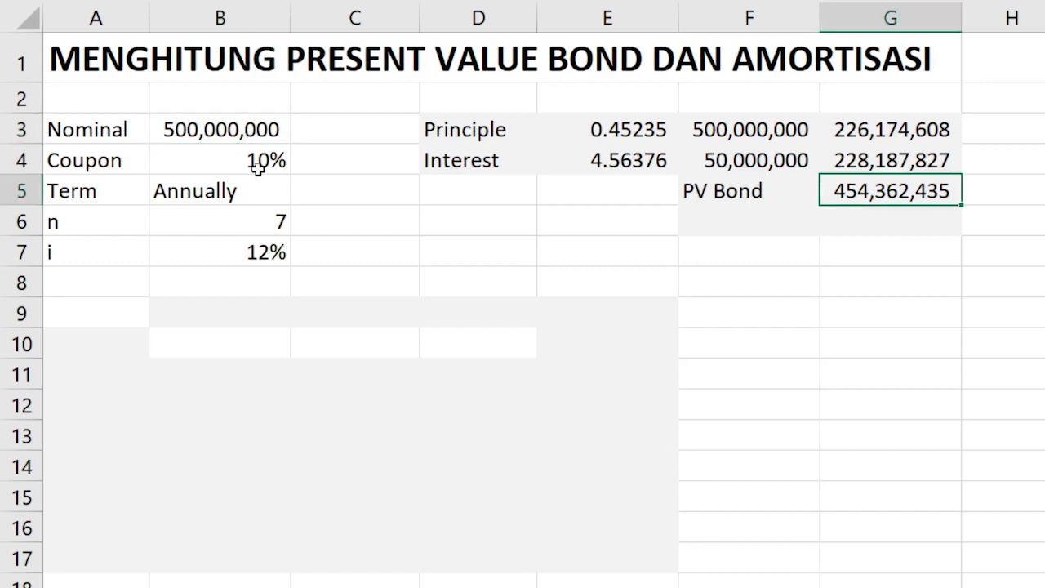
{"action": "left_click", "coordinate": [207, 134]}
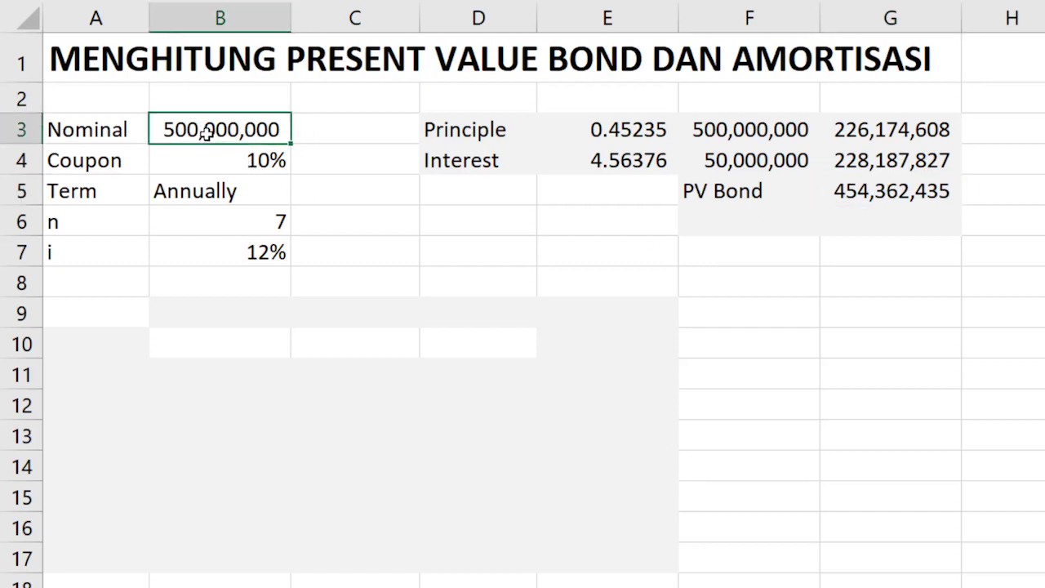
Step: Label F6 as Diskon and calculate the bond discount in G6 with the formula =B3-G5
{"action": "left_click", "coordinate": [734, 234]}
{"action": "type", "text": "Diskon"}
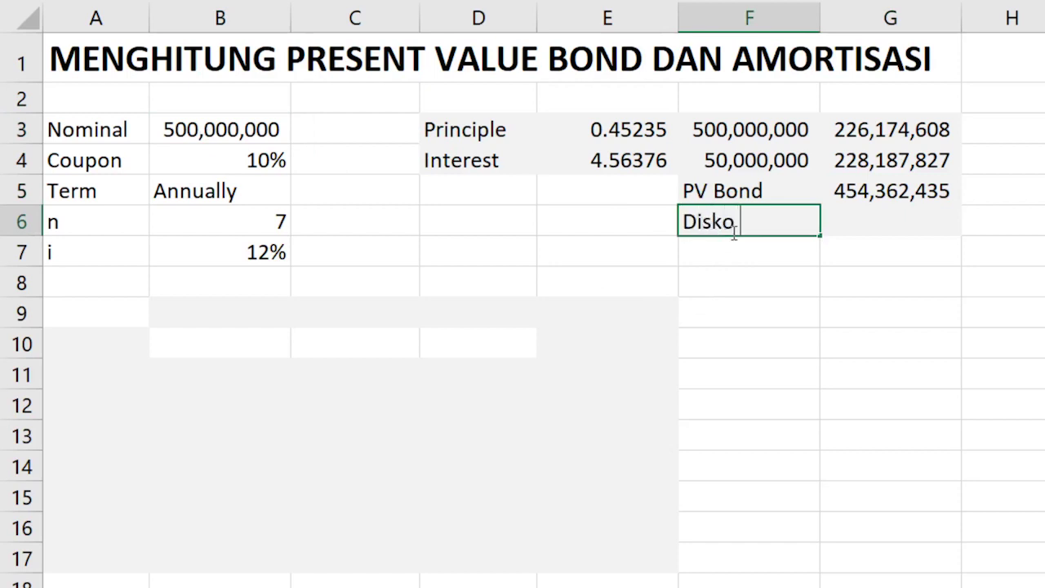
{"action": "key", "text": "Tab"}
{"action": "type", "text": "="}
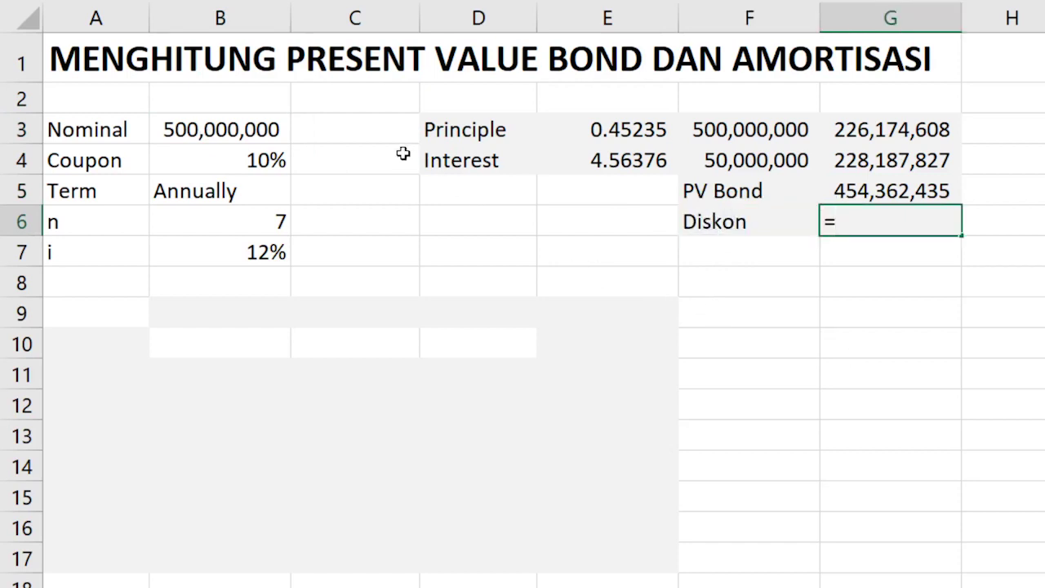
{"action": "left_click", "coordinate": [260, 130]}
{"action": "type", "text": "-"}
{"action": "left_click", "coordinate": [850, 190]}
{"action": "key", "text": "Return"}
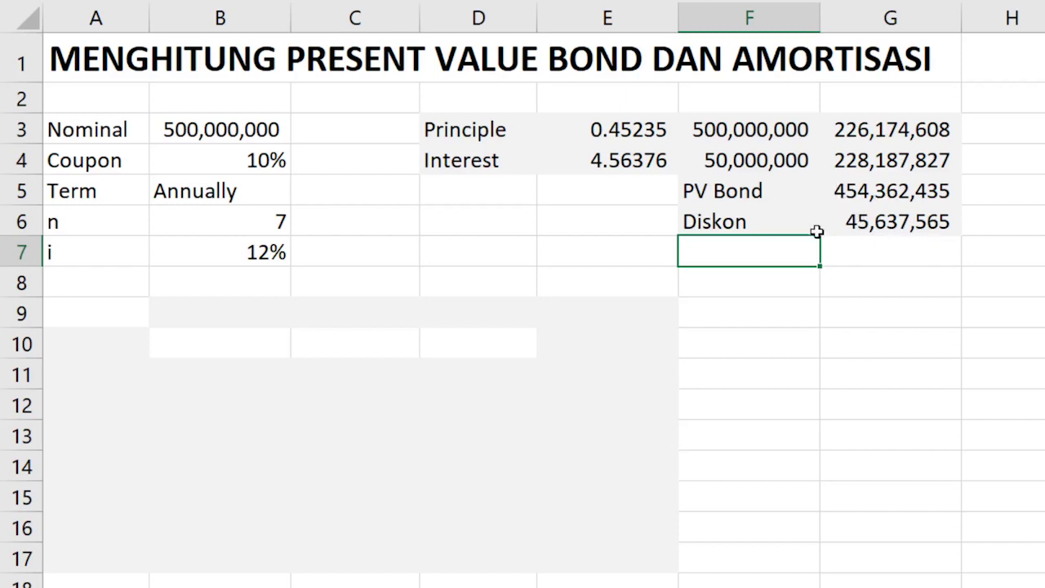
{"action": "left_click", "coordinate": [715, 221]}
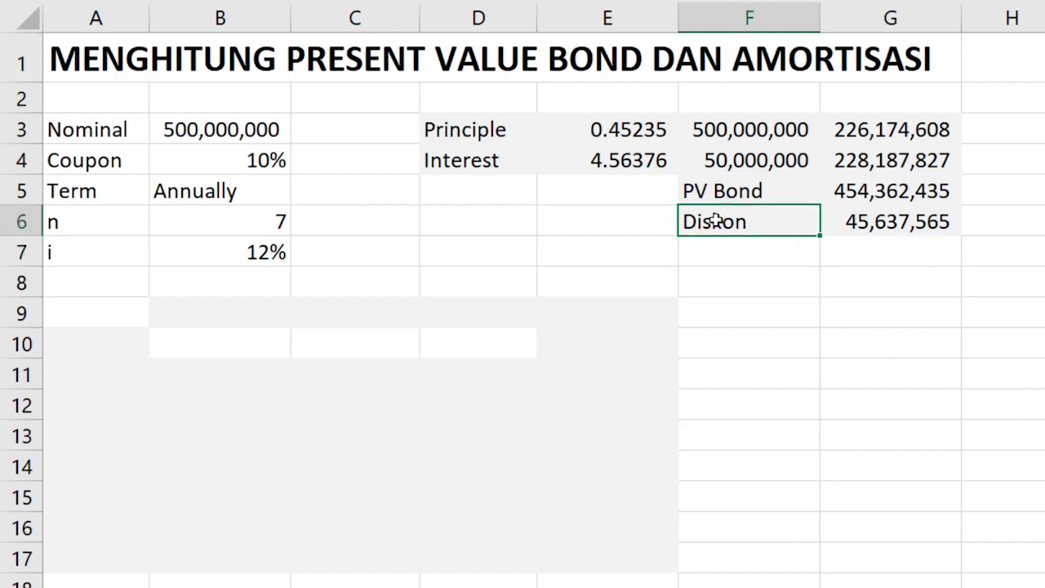
Step: Enter the amortisation table headers Cash, Interest, Amortisai and Carrying Amount in B9:E9
{"action": "left_click", "coordinate": [214, 311]}
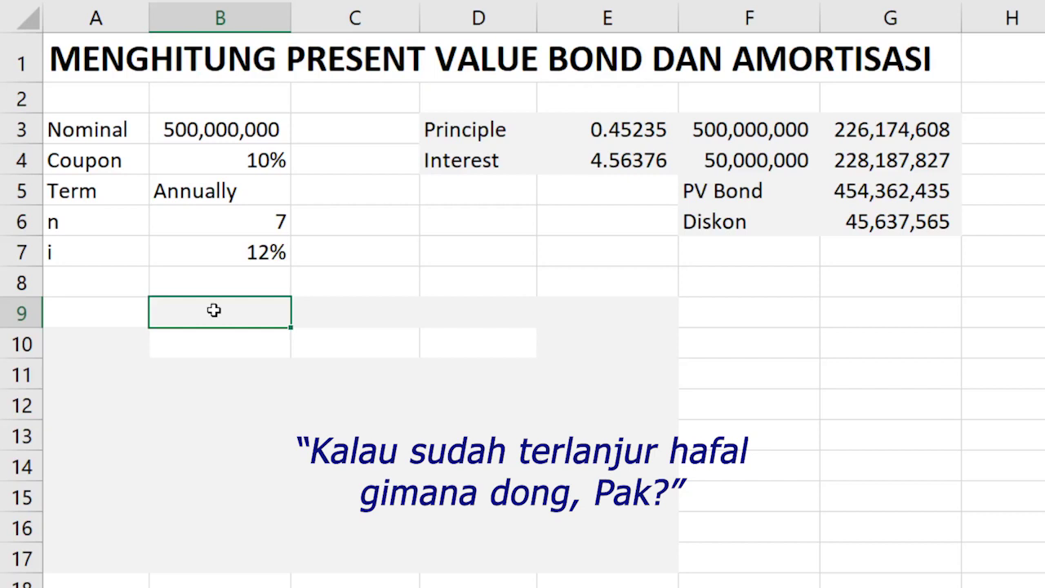
{"action": "type", "text": "Cash"}
{"action": "key", "text": "Tab"}
{"action": "type", "text": "Interest"}
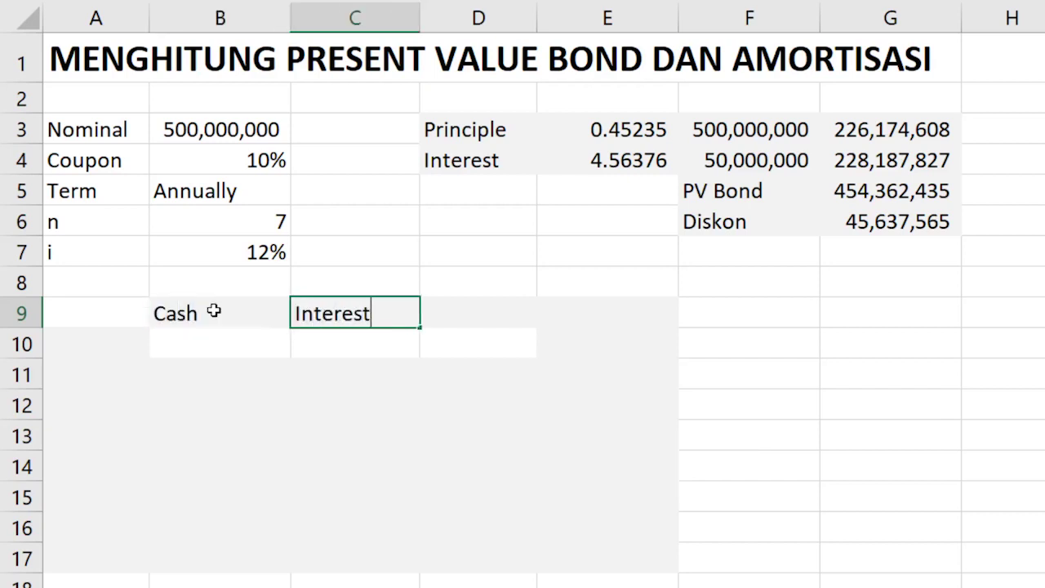
{"action": "key", "text": "Tab"}
{"action": "type", "text": "Amortisai"}
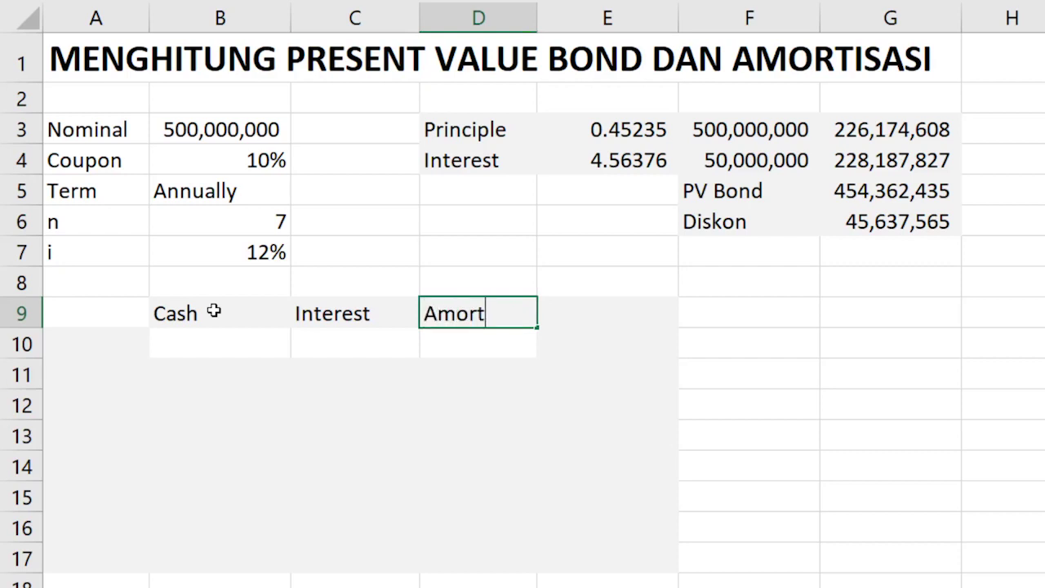
{"action": "type", "text": "C"}
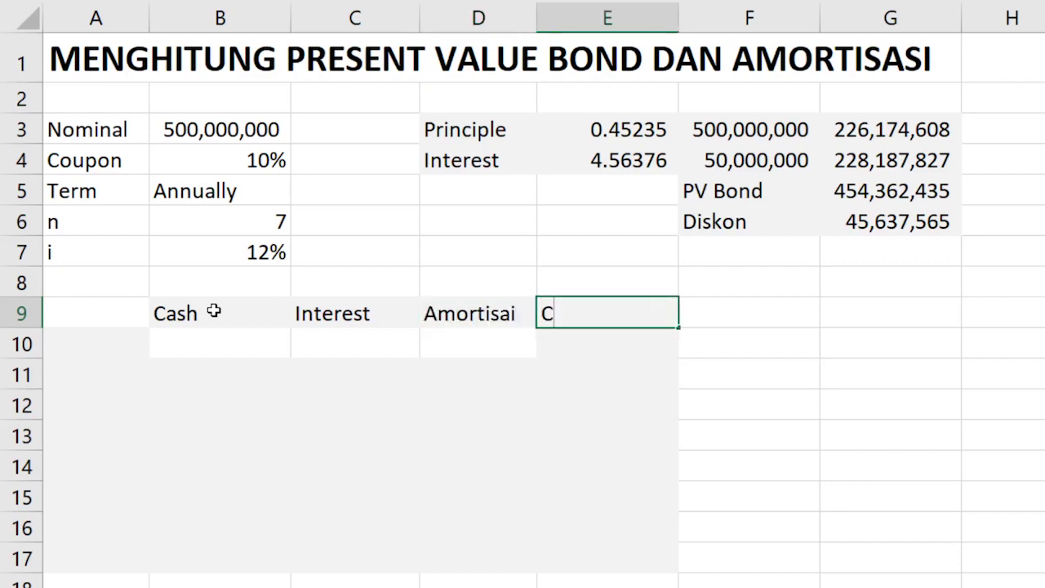
{"action": "type", "text": "arrying Valu"}
{"action": "key", "text": "BackSpace"}
{"action": "key", "text": "BackSpace"}
{"action": "key", "text": "BackSpace"}
{"action": "key", "text": "BackSpace"}
{"action": "type", "text": "Amount"}
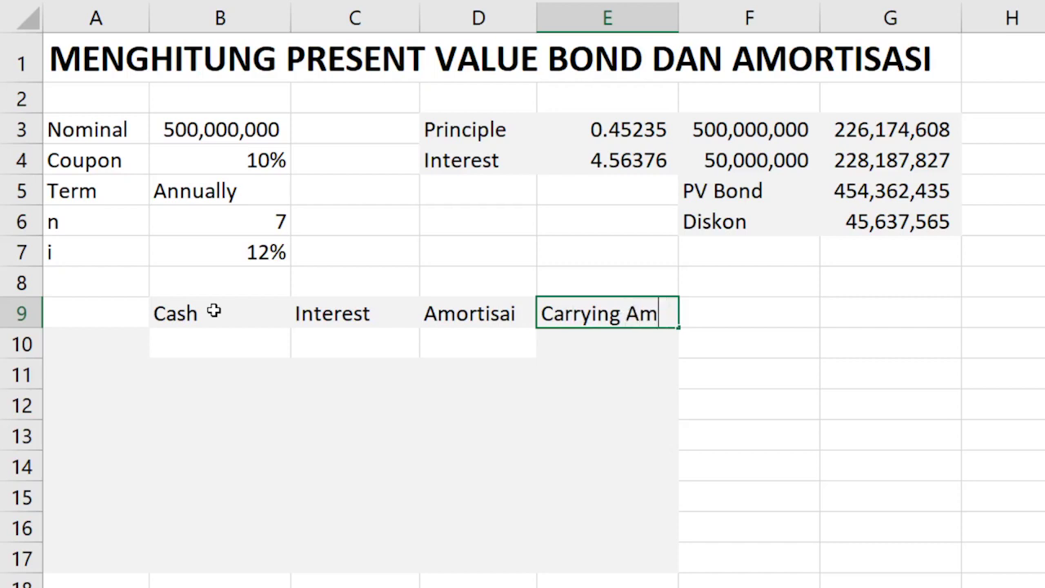
{"action": "key", "text": "Return"}
Step: Enter the first two schedule dates, 1/1/2020 in A10 and 1/1/2021 in A11
{"action": "key", "text": "Left"}
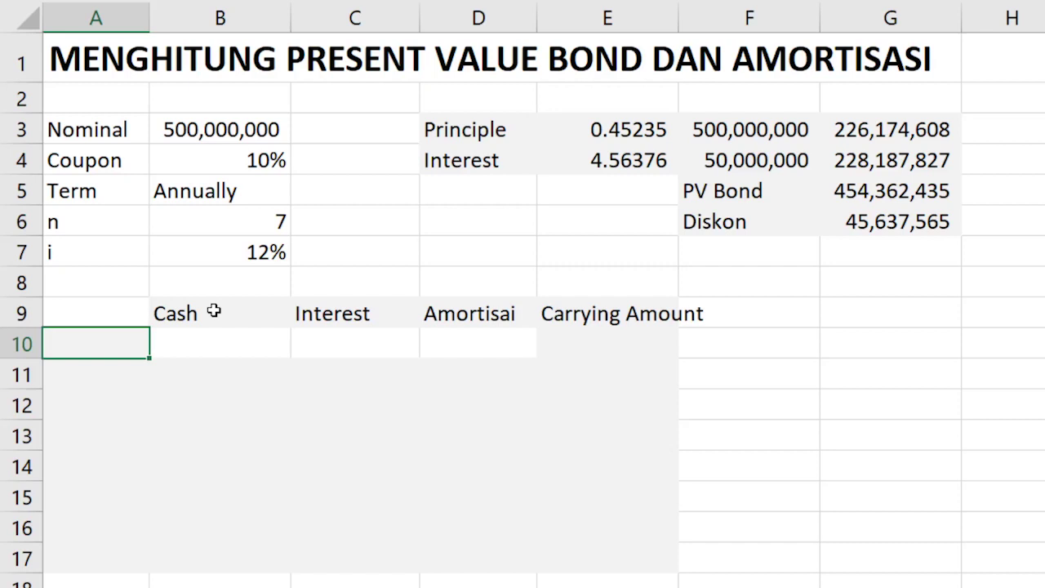
{"action": "type", "text": "1/1/20"}
{"action": "key", "text": "Return"}
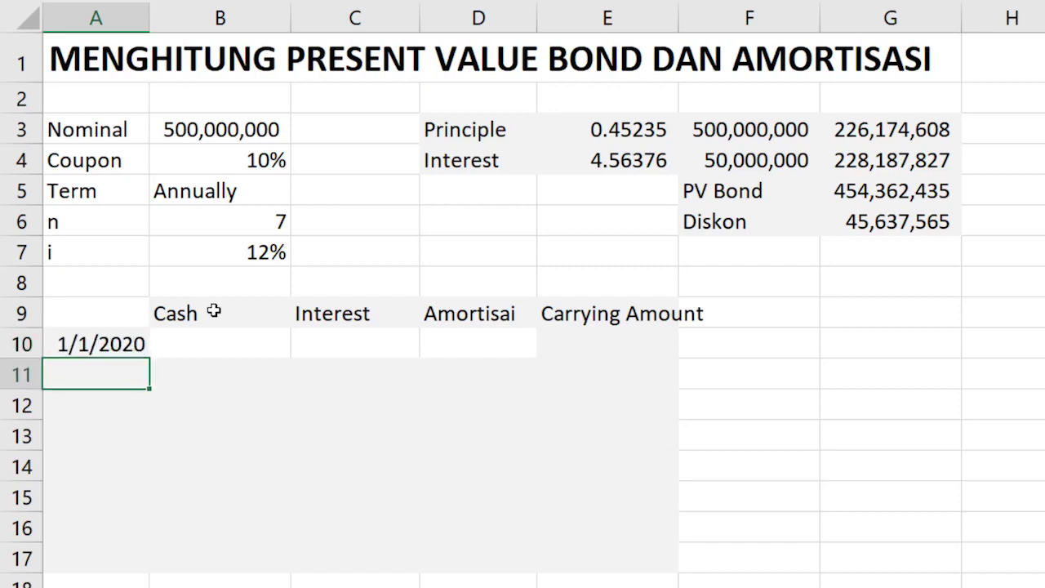
{"action": "type", "text": "1/"}
{"action": "type", "text": "1/2021"}
{"action": "key", "text": "Return"}
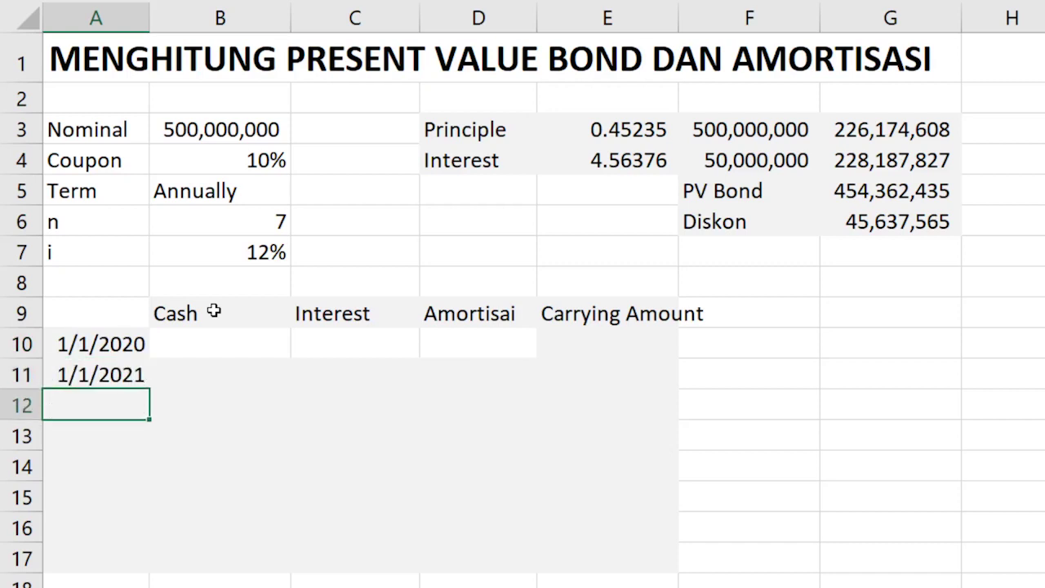
Step: Extend the yearly date series from A10:A11 down to 1/1/2027 in A17
{"action": "left_click", "coordinate": [104, 344]}
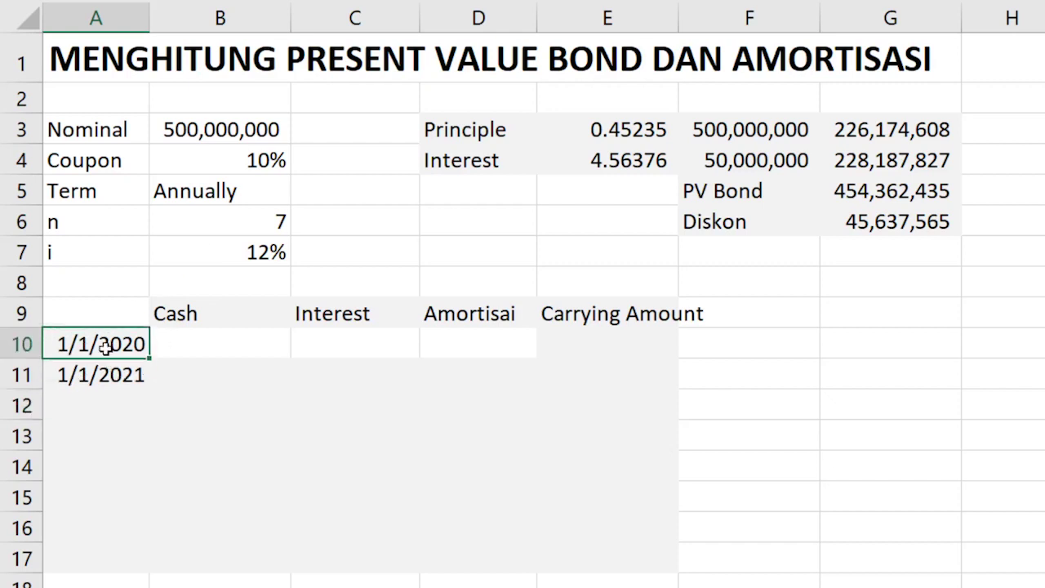
{"action": "left_click_drag", "start_coordinate": [106, 348], "coordinate": [102, 367]}
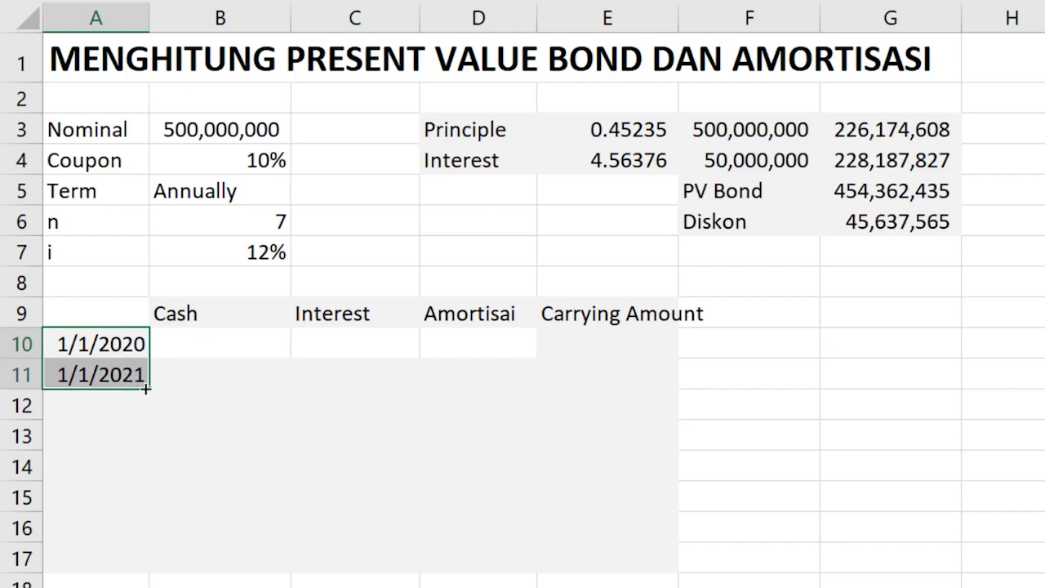
{"action": "left_click_drag", "start_coordinate": [146, 397], "coordinate": [145, 563]}
{"action": "left_click", "coordinate": [122, 559]}
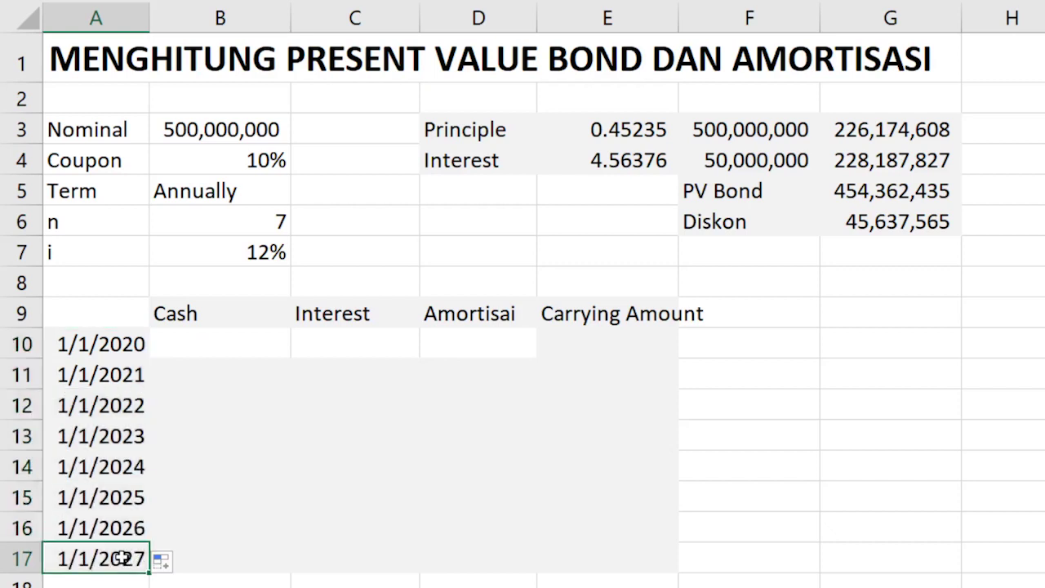
Step: Set the opening carrying amount in E10 to the bond's present value with the formula =G5
{"action": "left_click", "coordinate": [560, 347]}
{"action": "type", "text": "="}
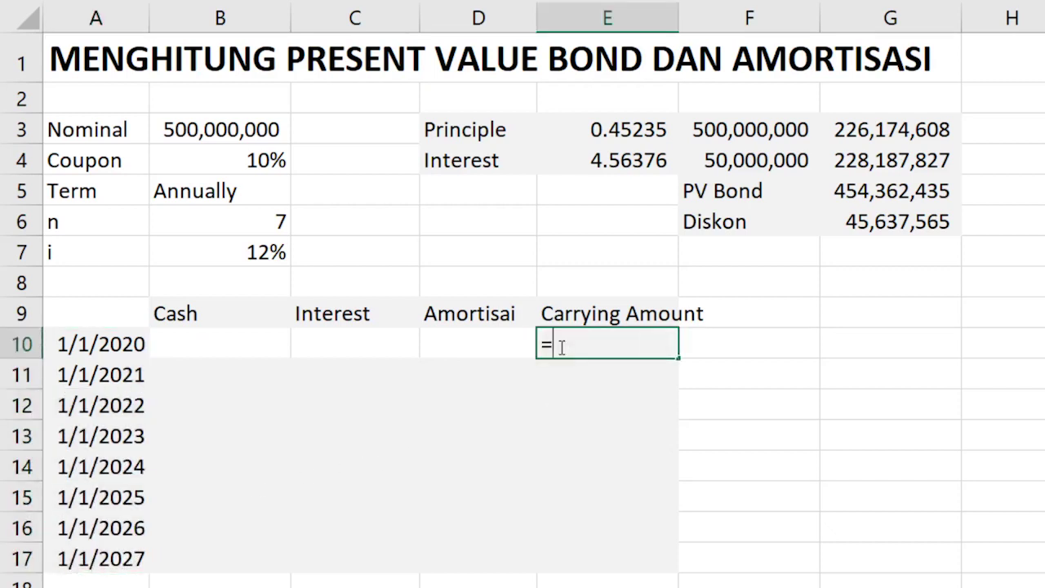
{"action": "left_click", "coordinate": [876, 190]}
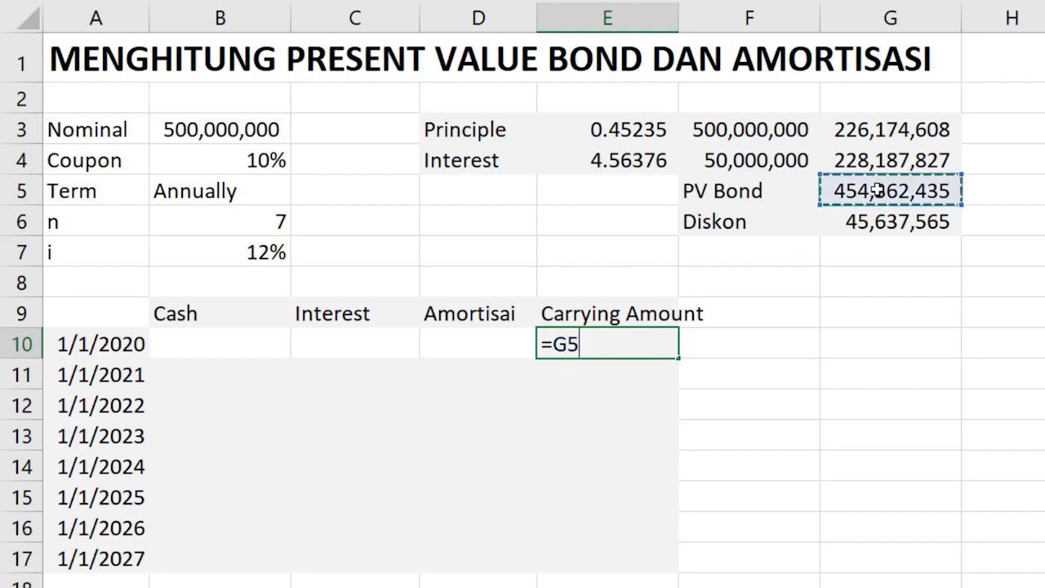
{"action": "key", "text": "Return"}
Step: Calculate the first cash interest payment in B11 with the formula =B4*B3
{"action": "key", "text": "Left"}
{"action": "key", "text": "Left"}
{"action": "key", "text": "Left"}
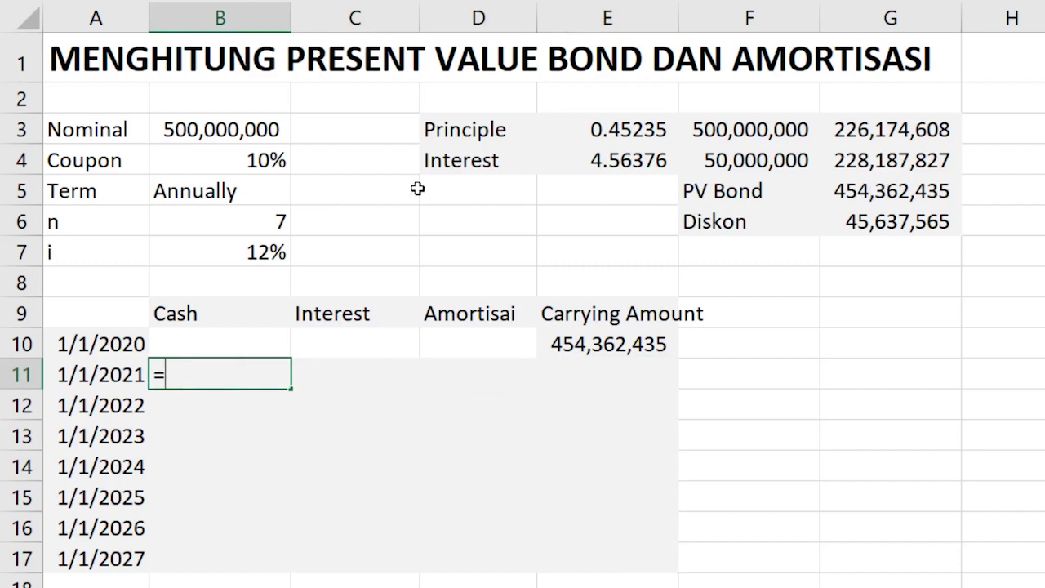
{"action": "left_click", "coordinate": [257, 160]}
{"action": "type", "text": "*"}
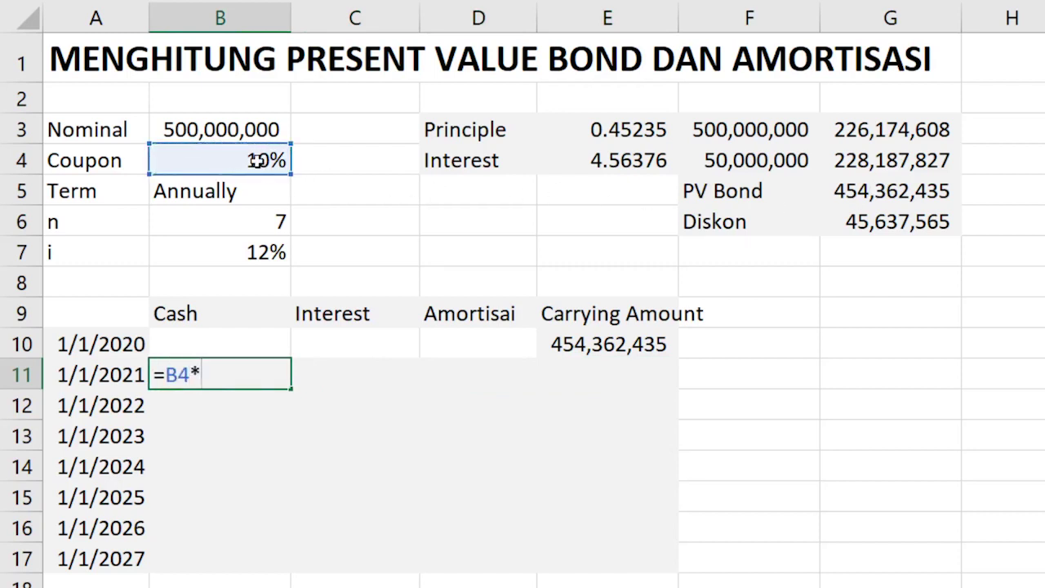
{"action": "left_click", "coordinate": [238, 121]}
{"action": "key", "text": "Return"}
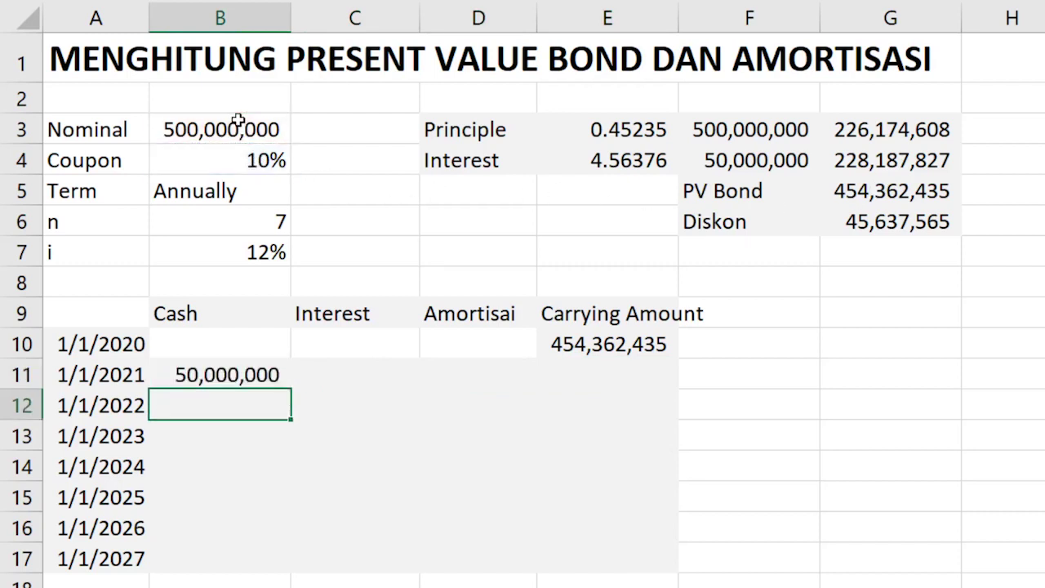
{"action": "left_click", "coordinate": [758, 162]}
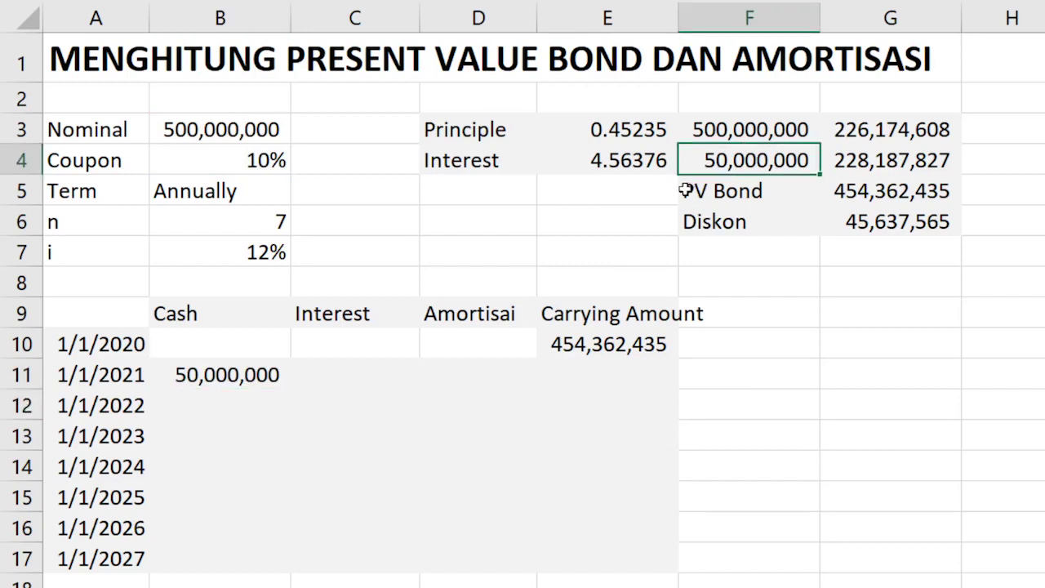
Step: Set the 1/1/2022 cash payment in B12 equal to the payment above it with =B11
{"action": "left_click", "coordinate": [221, 401]}
{"action": "type", "text": "="}
{"action": "key", "text": "Up"}
{"action": "key", "text": "Return"}
{"action": "left_click", "coordinate": [220, 401]}
Step: Calculate the first interest expense in C11 with the formula =B7*E10
{"action": "key", "text": "Right"}
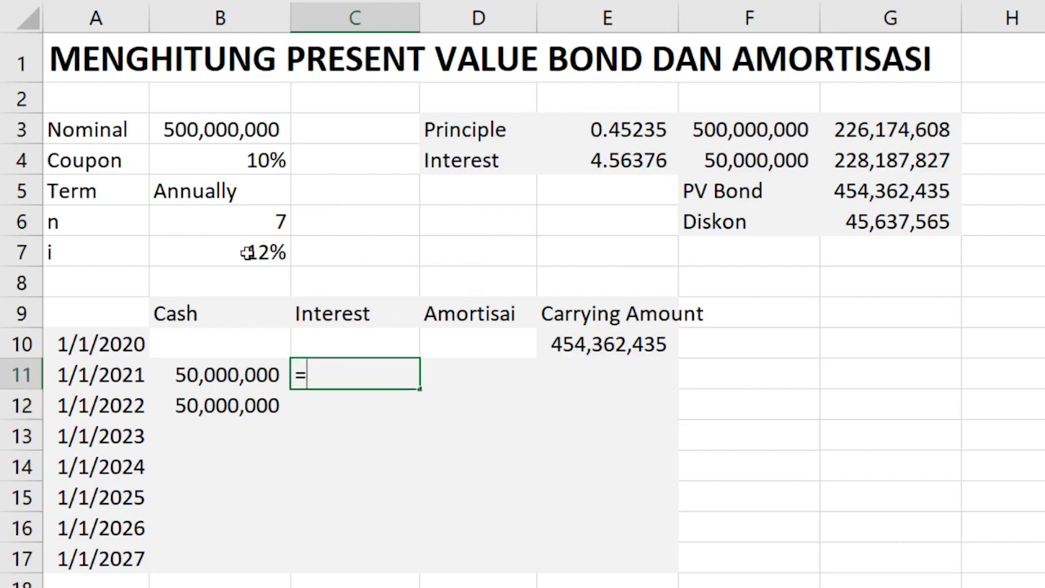
{"action": "left_click", "coordinate": [245, 253]}
{"action": "type", "text": "*"}
{"action": "left_click", "coordinate": [625, 346]}
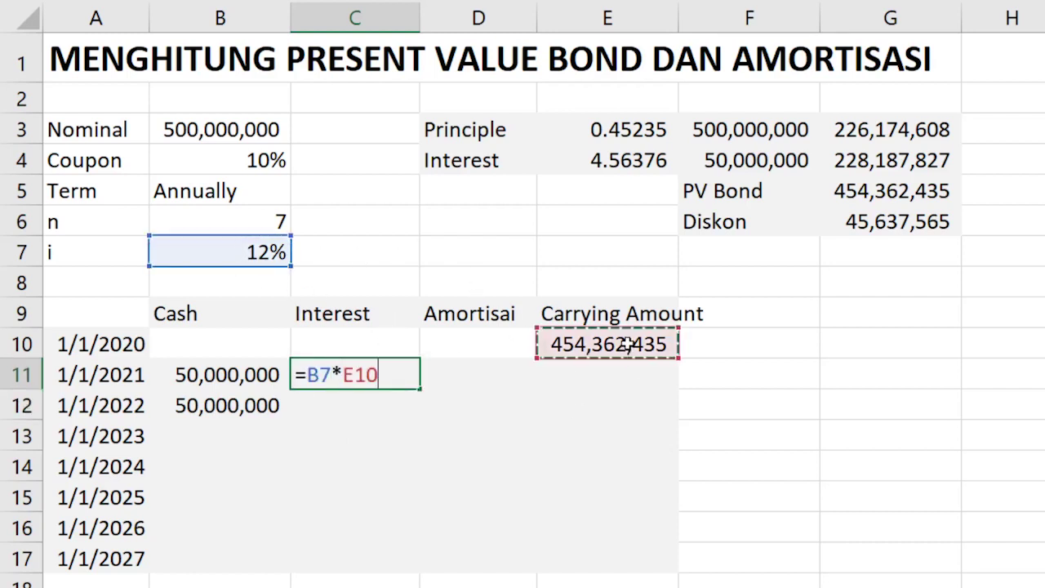
{"action": "key", "text": "Return"}
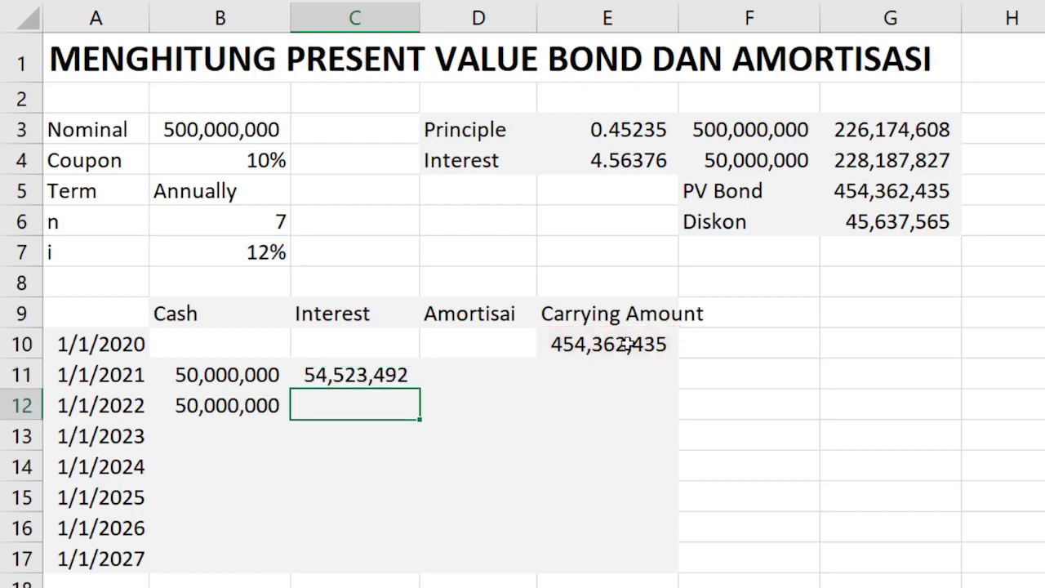
Step: Correct the spelling of the header in D9 to Amortisasi
{"action": "key", "text": "Up"}
{"action": "key", "text": "Up"}
{"action": "key", "text": "Up"}
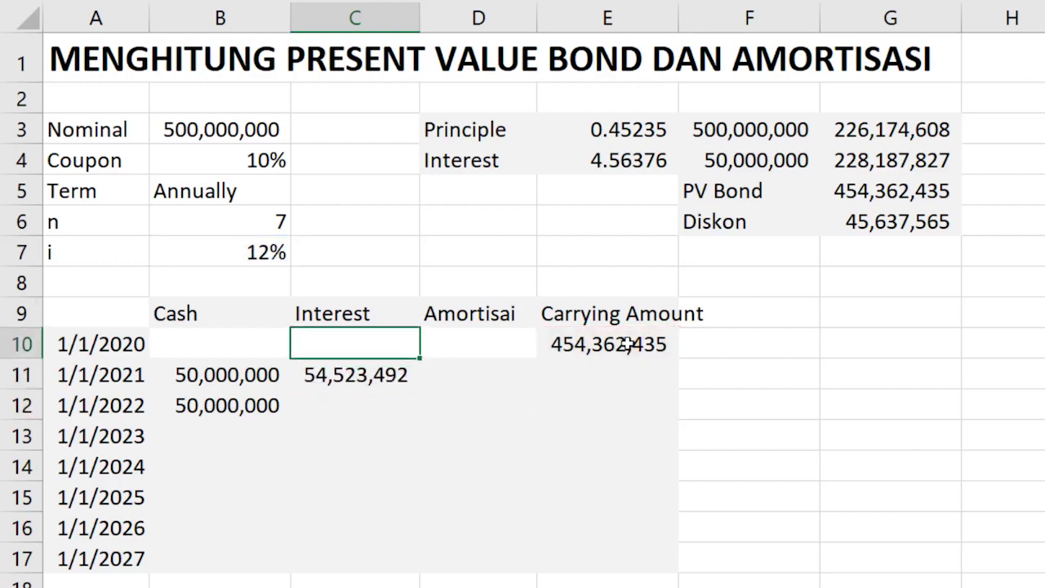
{"action": "key", "text": "Right"}
{"action": "key", "text": "Right"}
{"action": "key", "text": "Left"}
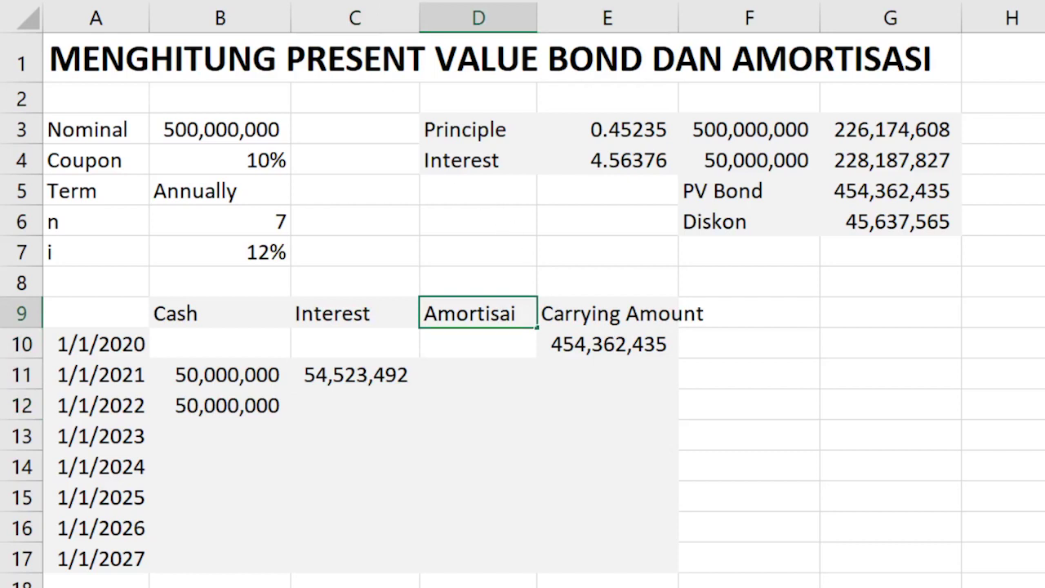
Step: Calculate the first amortisation amount in D11 with the formula =C11-B11
{"action": "key", "text": "Down"}
{"action": "key", "text": "Down"}
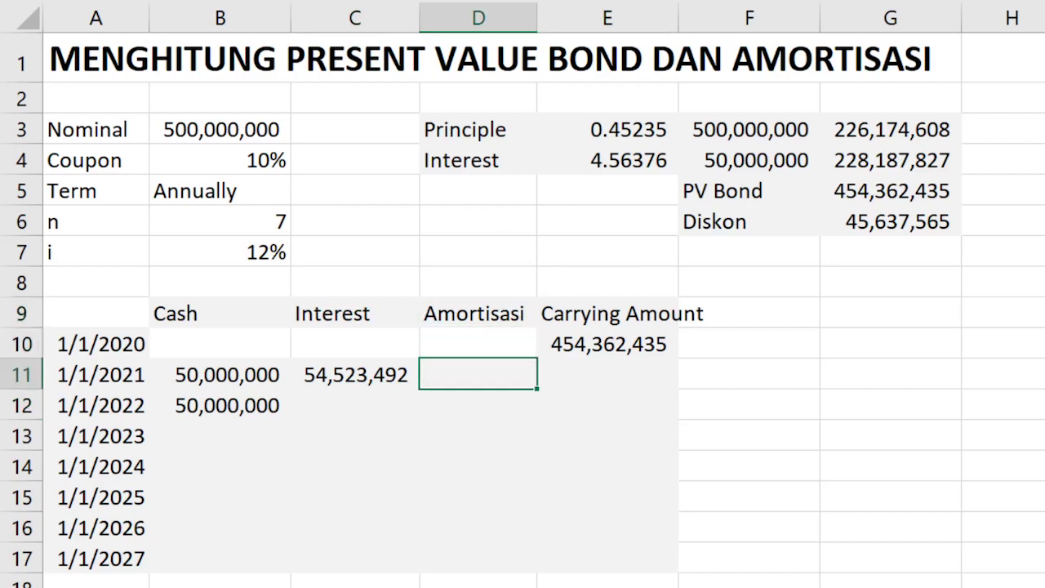
{"action": "type", "text": "="}
{"action": "key", "text": "Left"}
{"action": "type", "text": "-"}
{"action": "key", "text": "Left"}
{"action": "key", "text": "Left"}
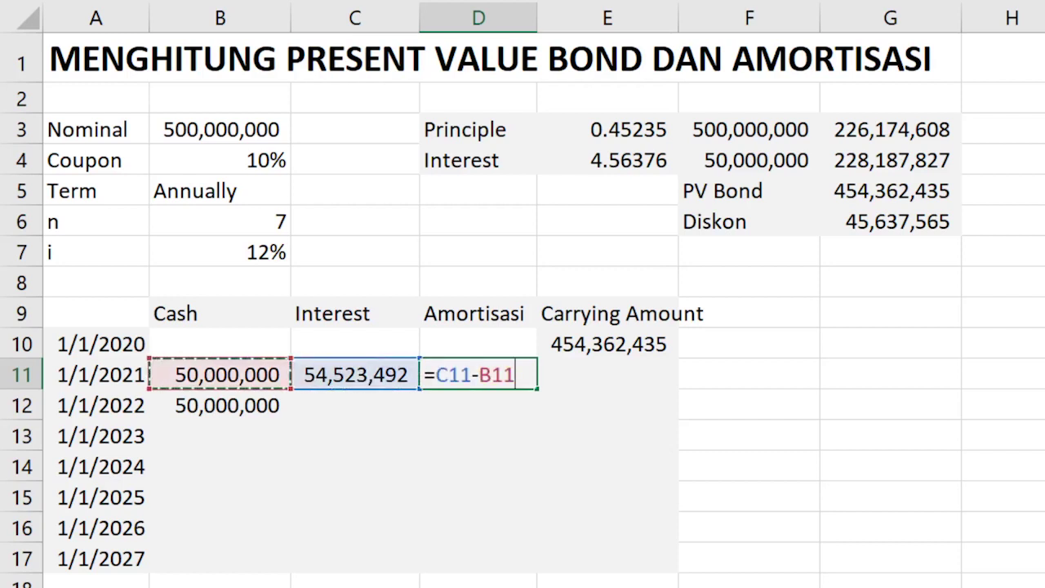
{"action": "key", "text": "Return"}
{"action": "key", "text": "Up"}
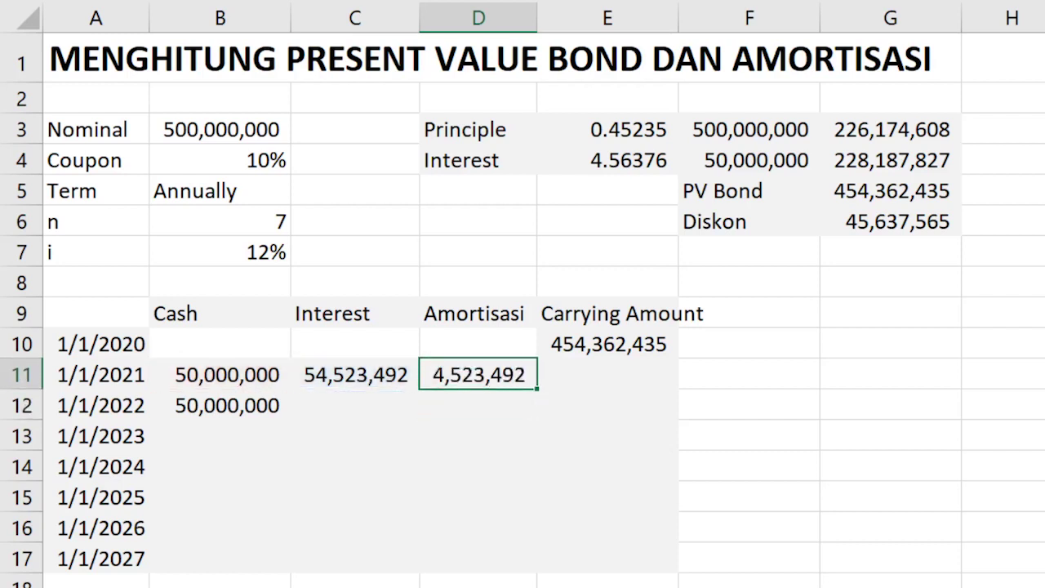
Step: Calculate the 1/1/2021 carrying amount in E11 with the formula =E10+D11
{"action": "key", "text": "Right"}
{"action": "key", "text": "Up"}
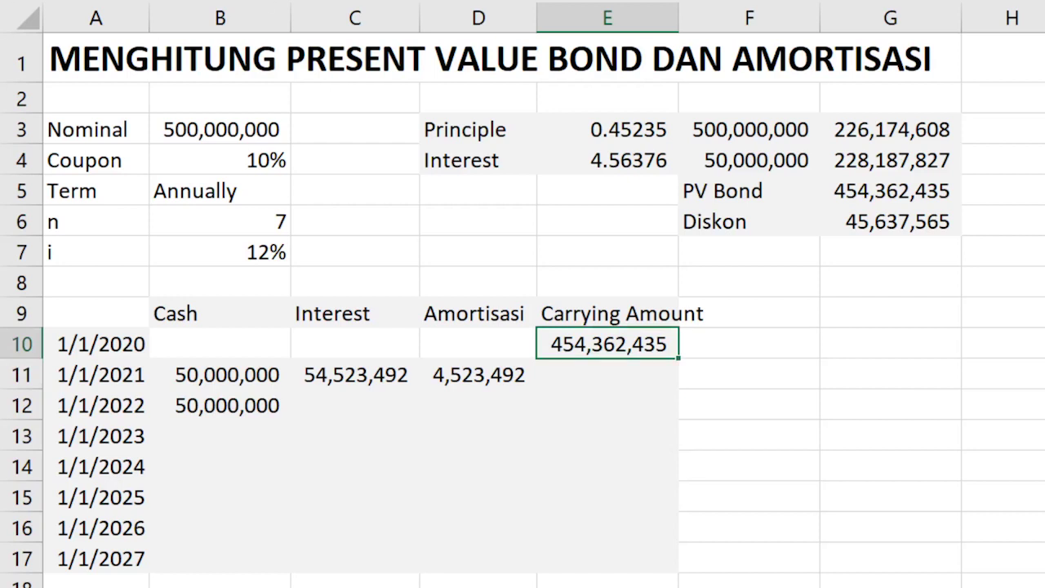
{"action": "left_click", "coordinate": [617, 567]}
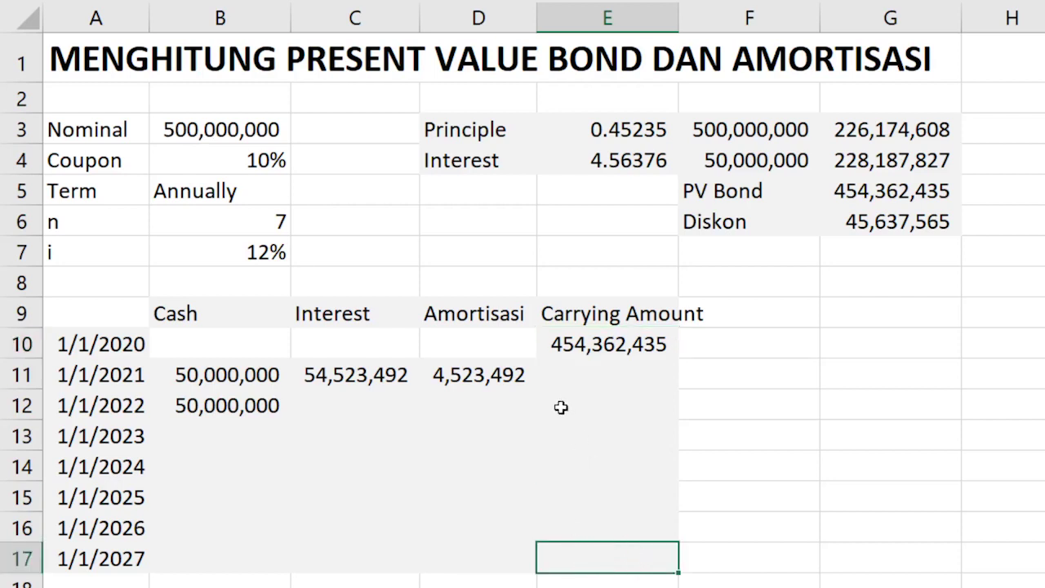
{"action": "left_click", "coordinate": [572, 346]}
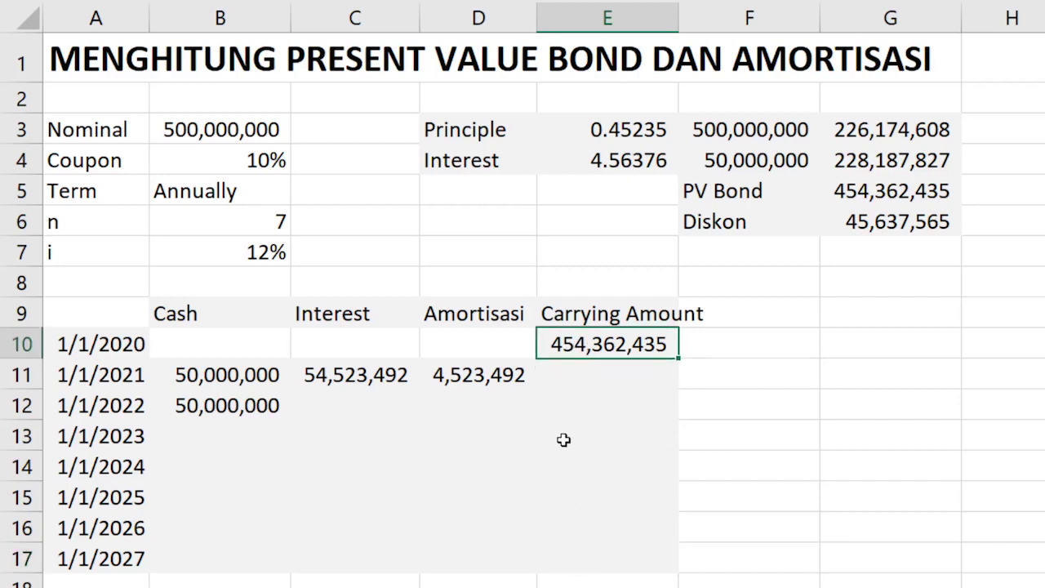
{"action": "left_click", "coordinate": [596, 373]}
{"action": "type", "text": "="}
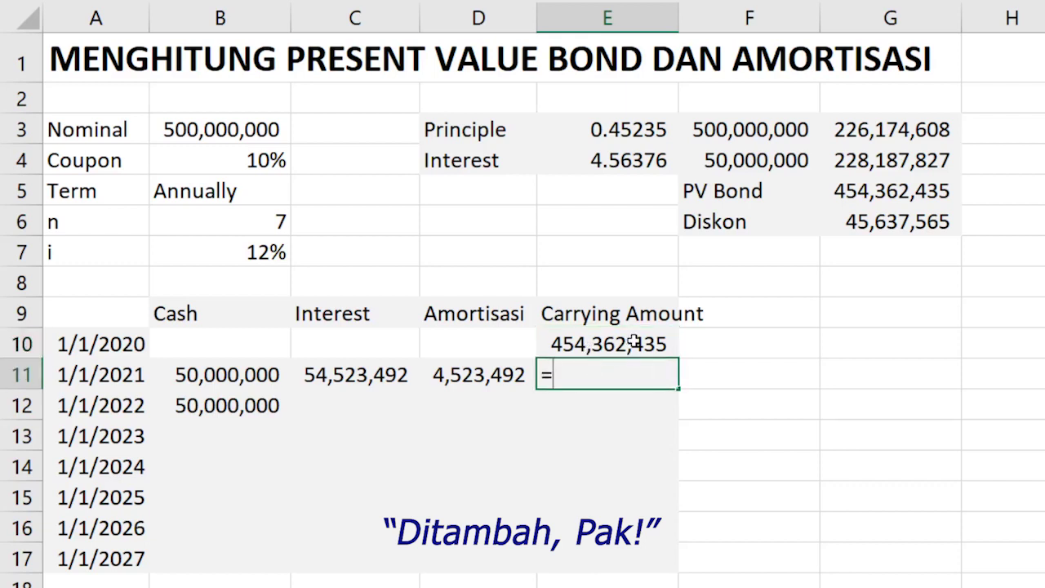
{"action": "left_click", "coordinate": [625, 344]}
{"action": "type", "text": "+"}
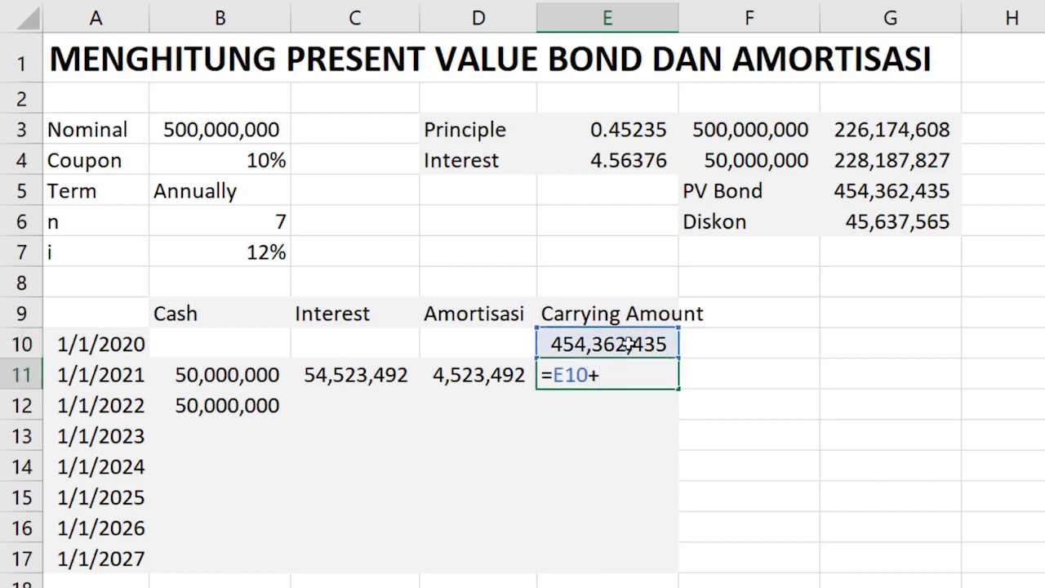
{"action": "left_click", "coordinate": [464, 376]}
{"action": "key", "text": "Return"}
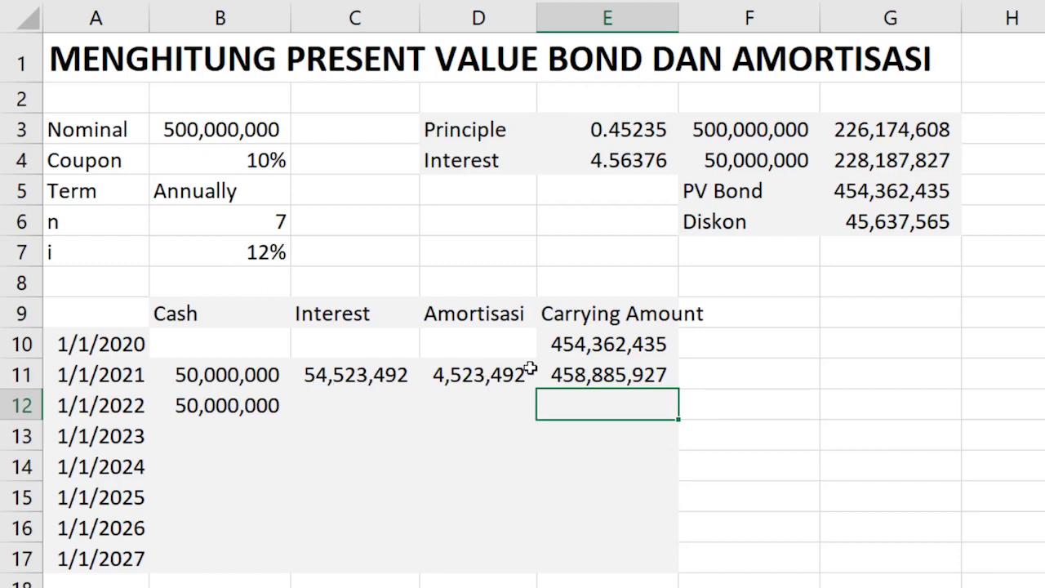
{"action": "left_click", "coordinate": [585, 351]}
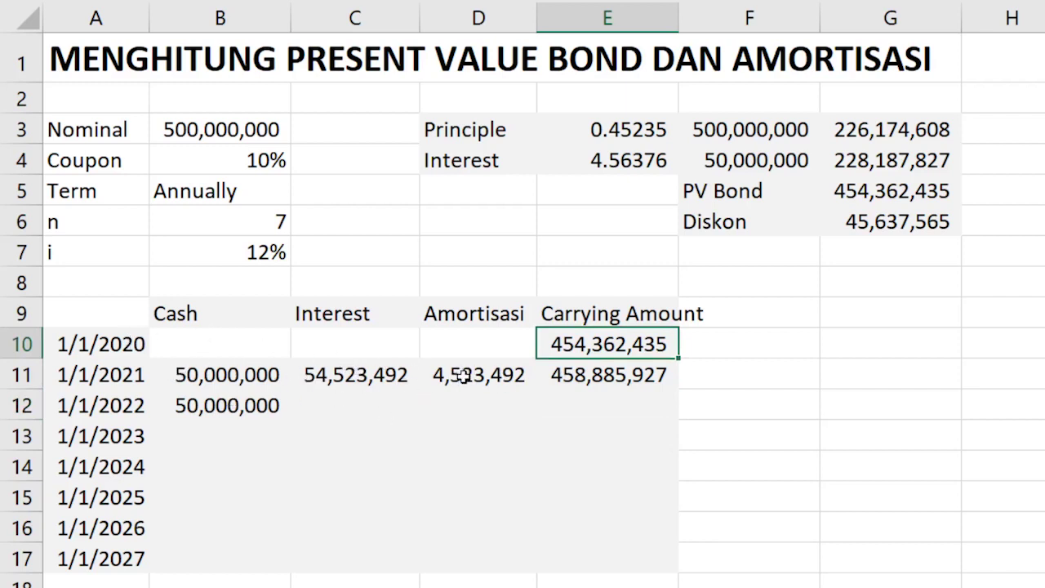
{"action": "left_click", "coordinate": [637, 375]}
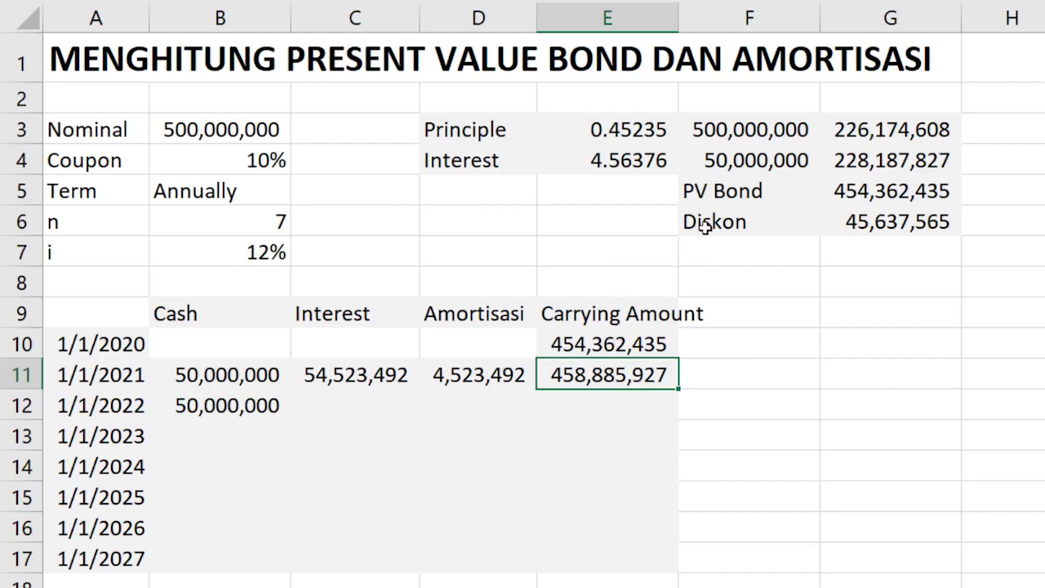
Step: Make the interest rate reference absolute in the first interest formula in C11, giving =$B$7*E10
{"action": "left_click", "coordinate": [365, 400]}
{"action": "left_click", "coordinate": [370, 372]}
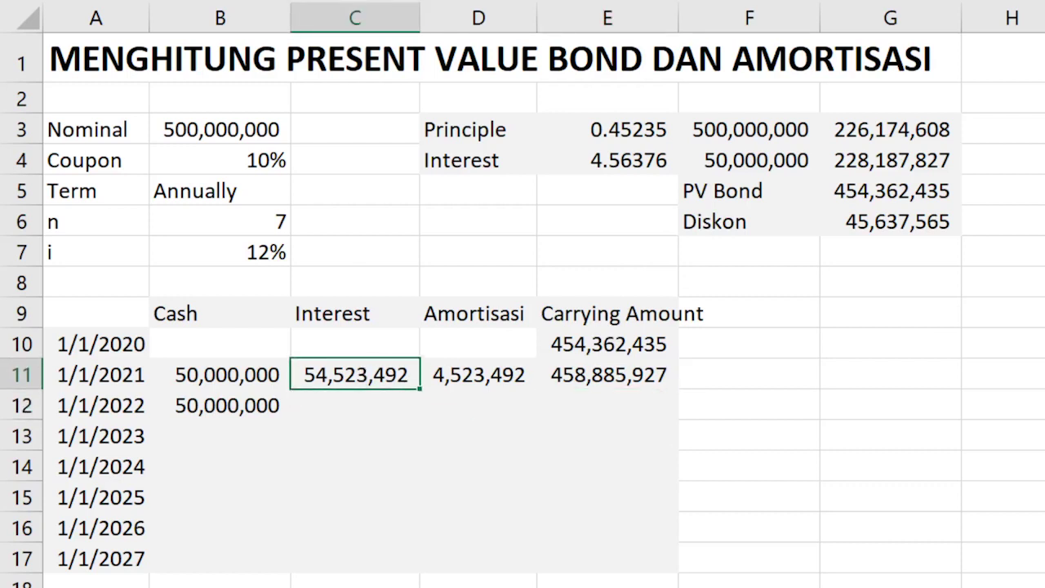
{"action": "key", "text": "F2"}
{"action": "key", "text": "F4"}
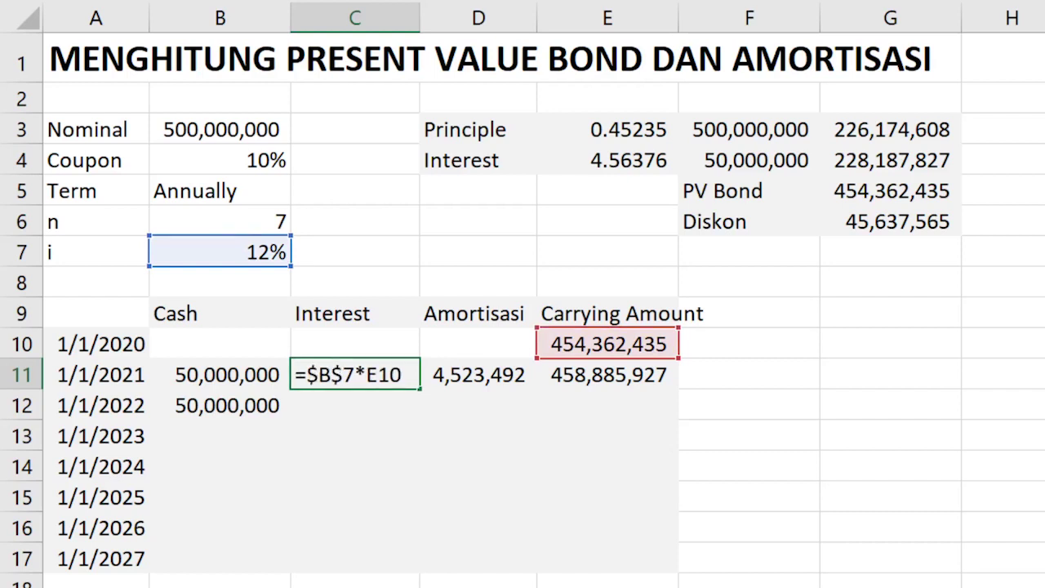
{"action": "key", "text": "Return"}
Step: Copy the interest, amortisation and carrying amount formulas from C11:E11 into C12:E12 for 1/1/2022
{"action": "key", "text": "Up"}
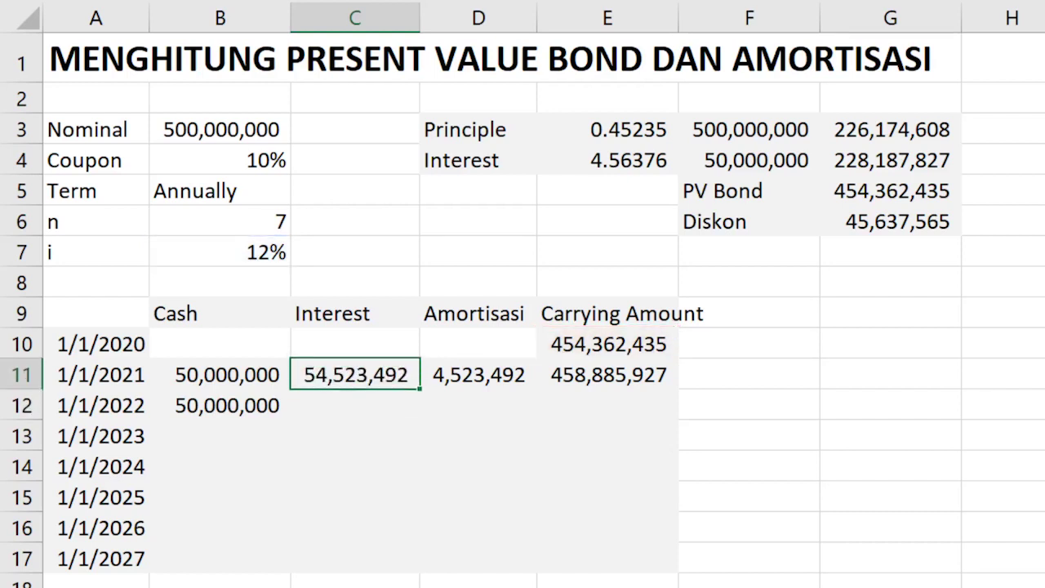
{"action": "key", "text": "shift+Right"}
{"action": "key", "text": "shift+Right"}
{"action": "key", "text": "Down"}
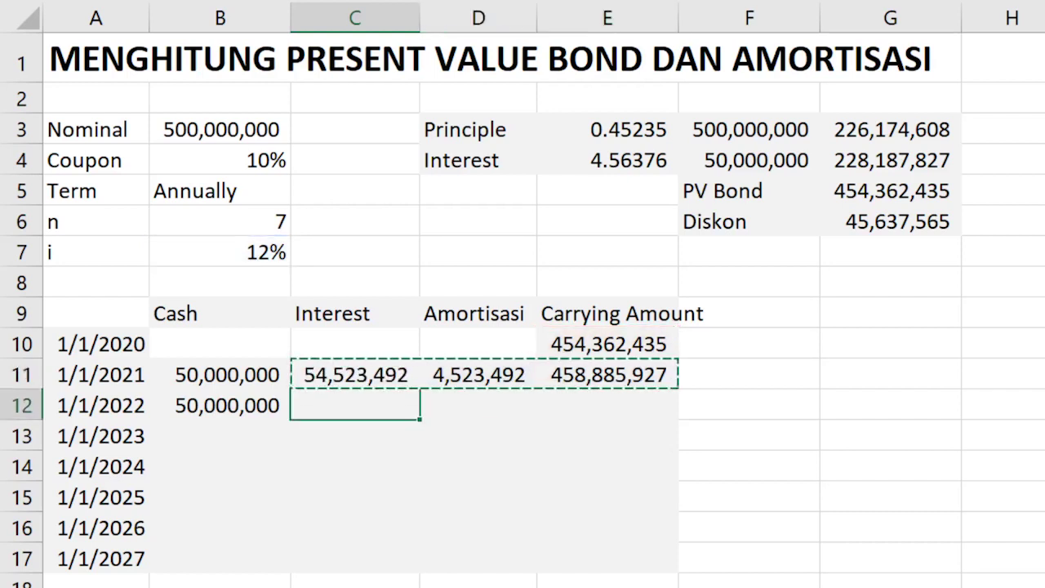
{"action": "key", "text": "shift+Right"}
{"action": "key", "text": "shift+Right"}
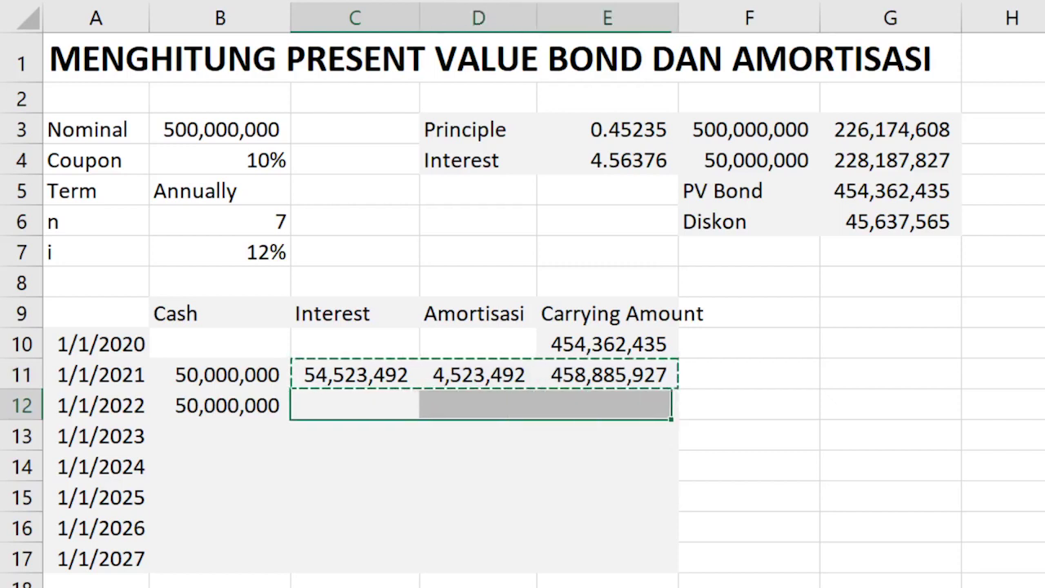
{"action": "type", "text": "55,066,311\t5,066,311\t463,952,238"}
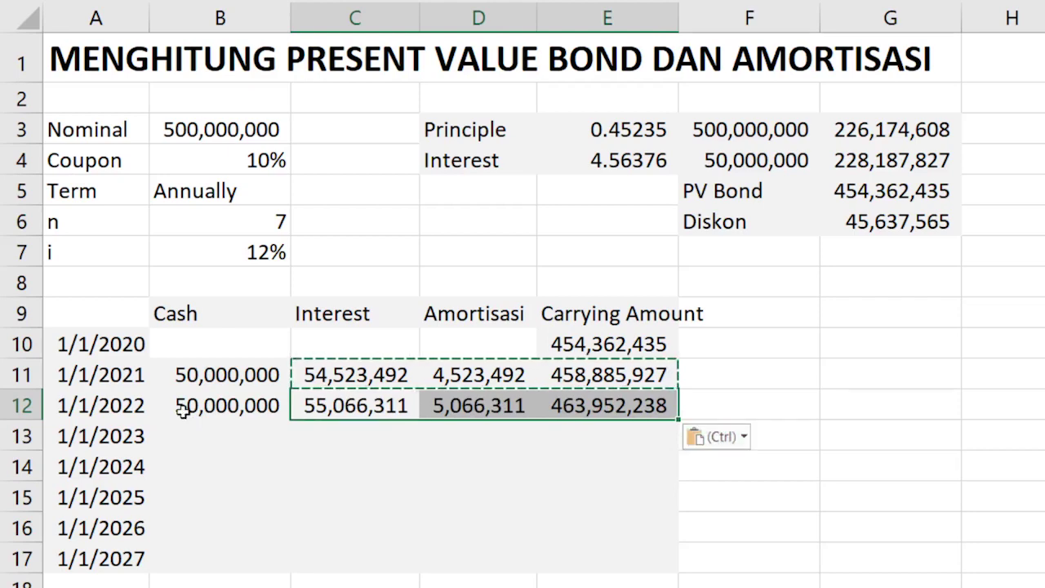
Step: Fill the 1/1/2022 row B12:E12 down through row 17 to complete the schedule to 1/1/2027
{"action": "left_click_drag", "start_coordinate": [183, 411], "coordinate": [682, 582]}
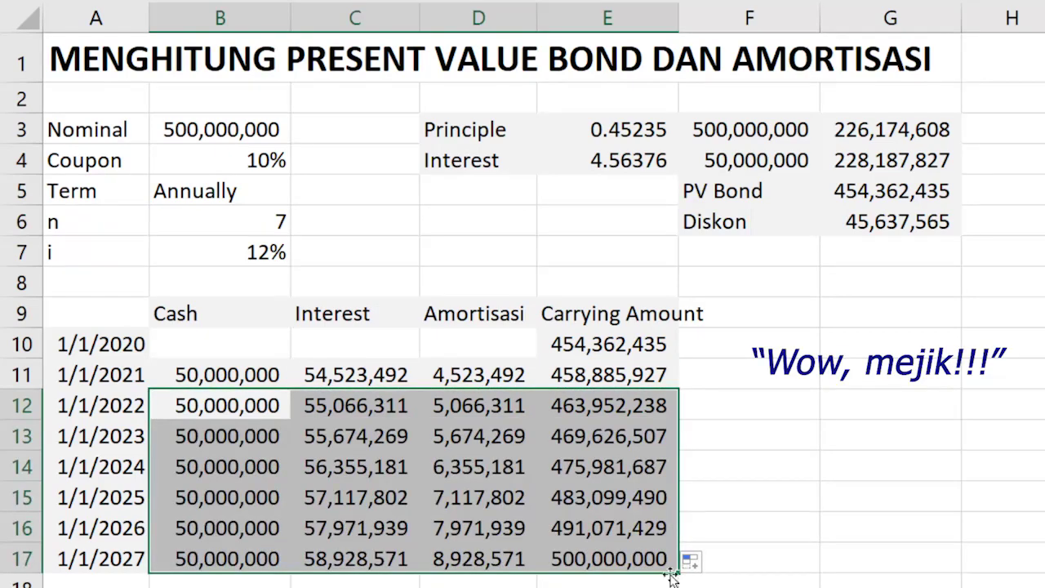
{"action": "left_click", "coordinate": [623, 546]}
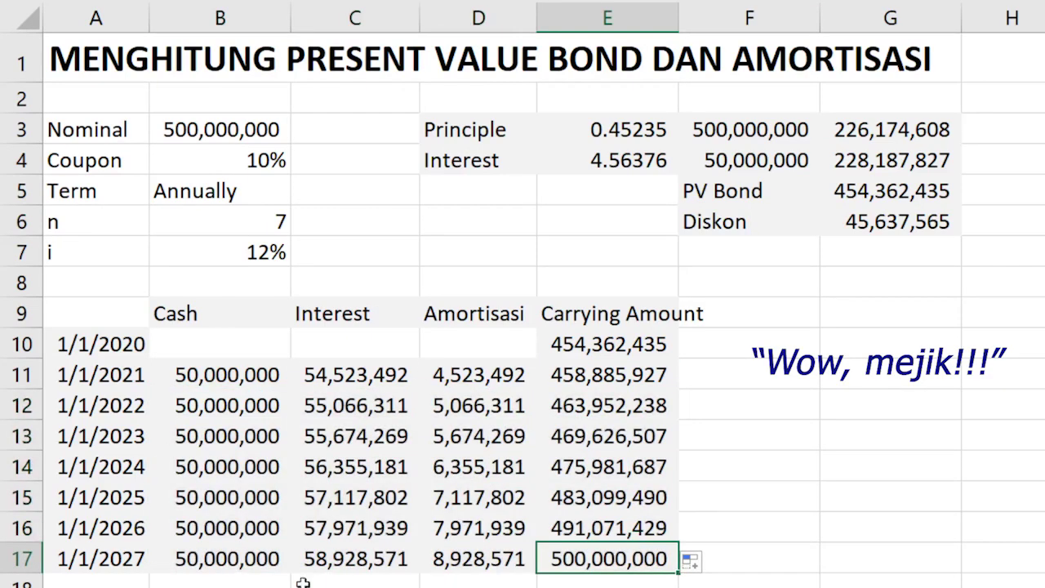
{"action": "left_click", "coordinate": [825, 378]}
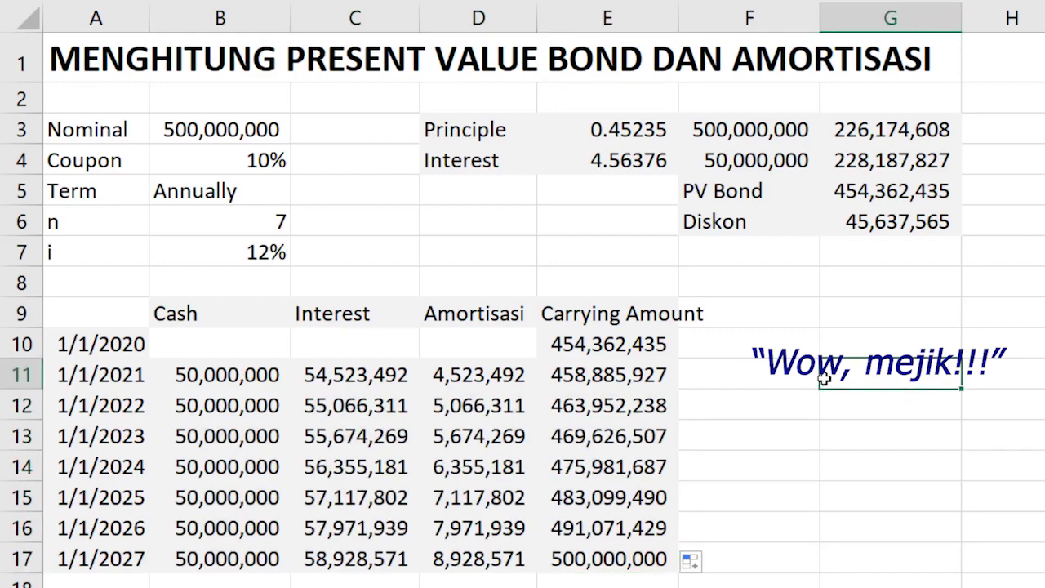